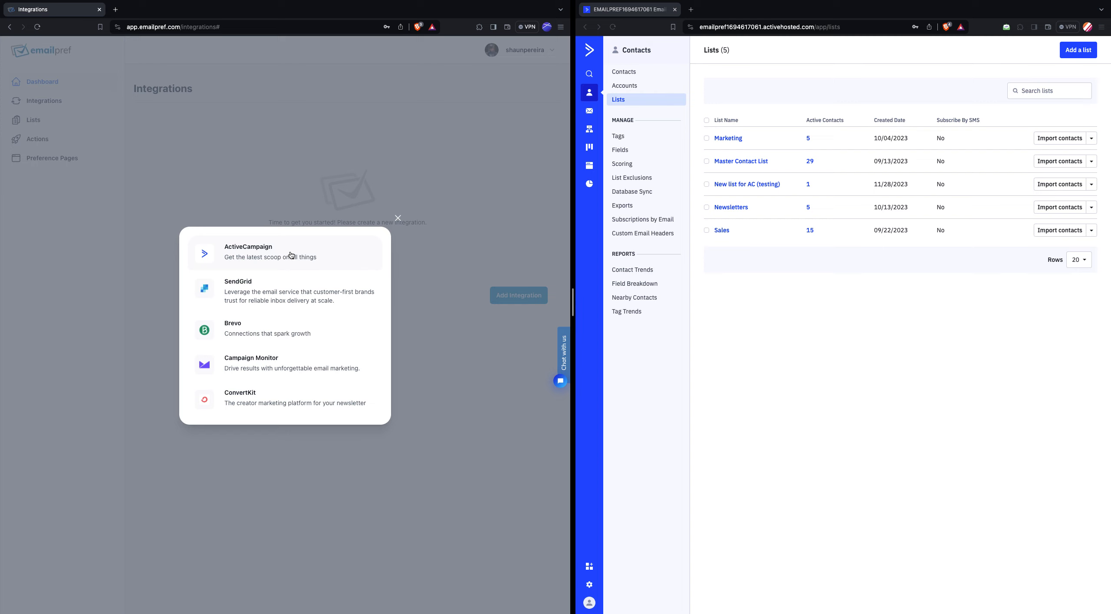
- Start a new ActiveCampaign integration and name it "Integration AC"
left_click(291, 254)
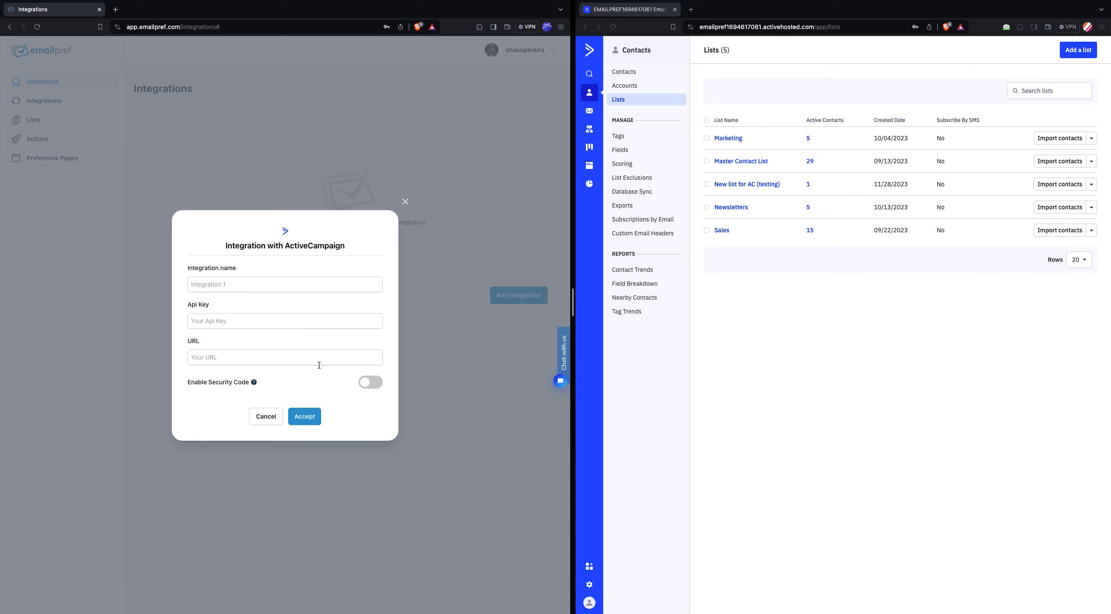
left_click(264, 284)
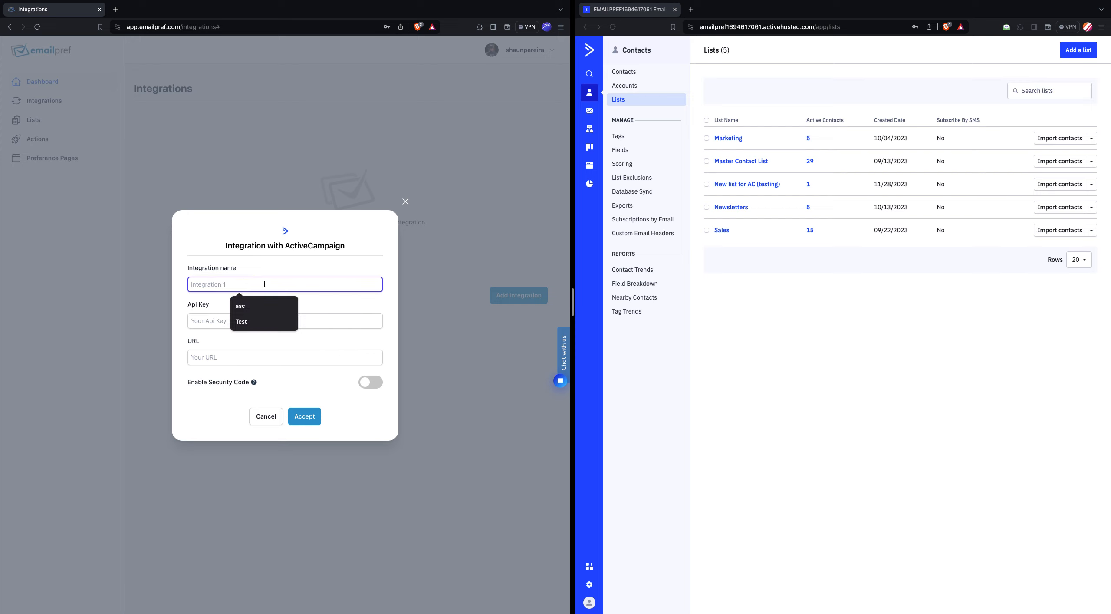
type("Integratio")
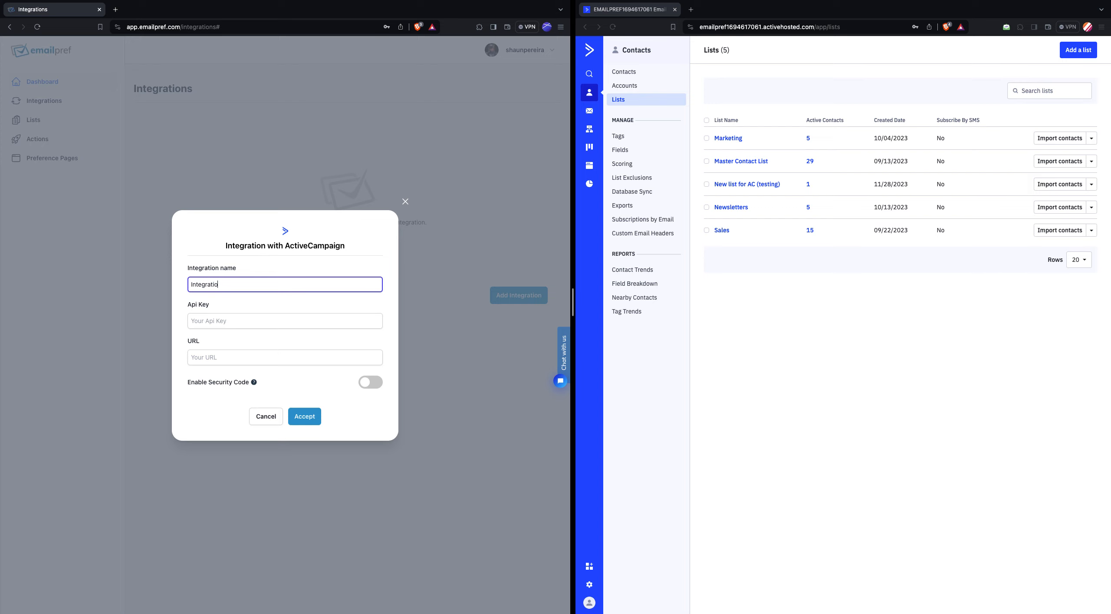
type("n AC")
- Copy the API key from ActiveCampaign's developer settings and paste it into the integration form's Api Key field
left_click(590, 584)
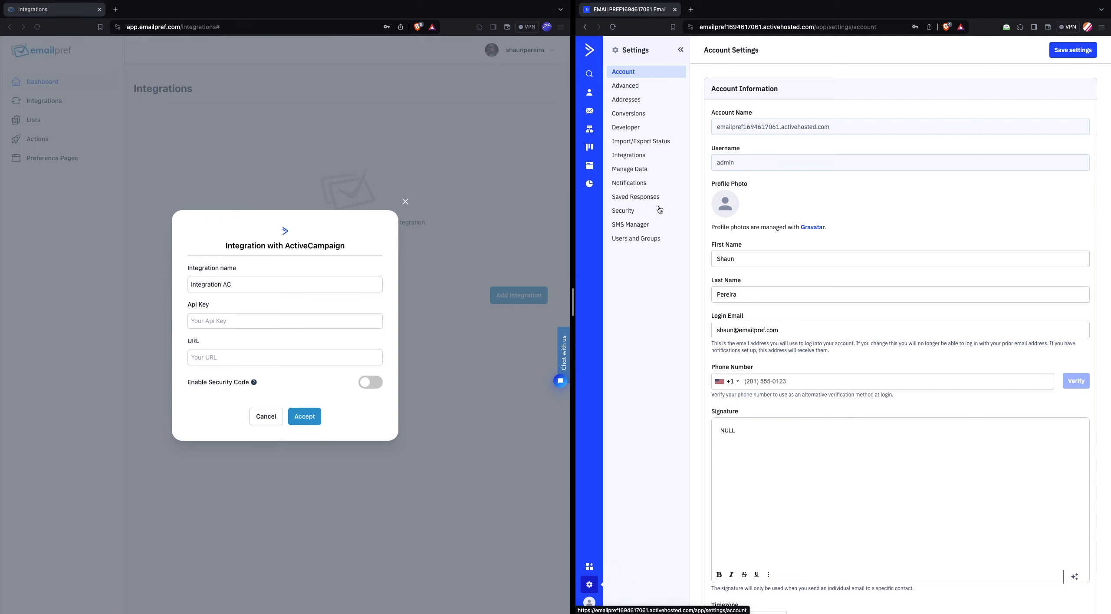
left_click(626, 127)
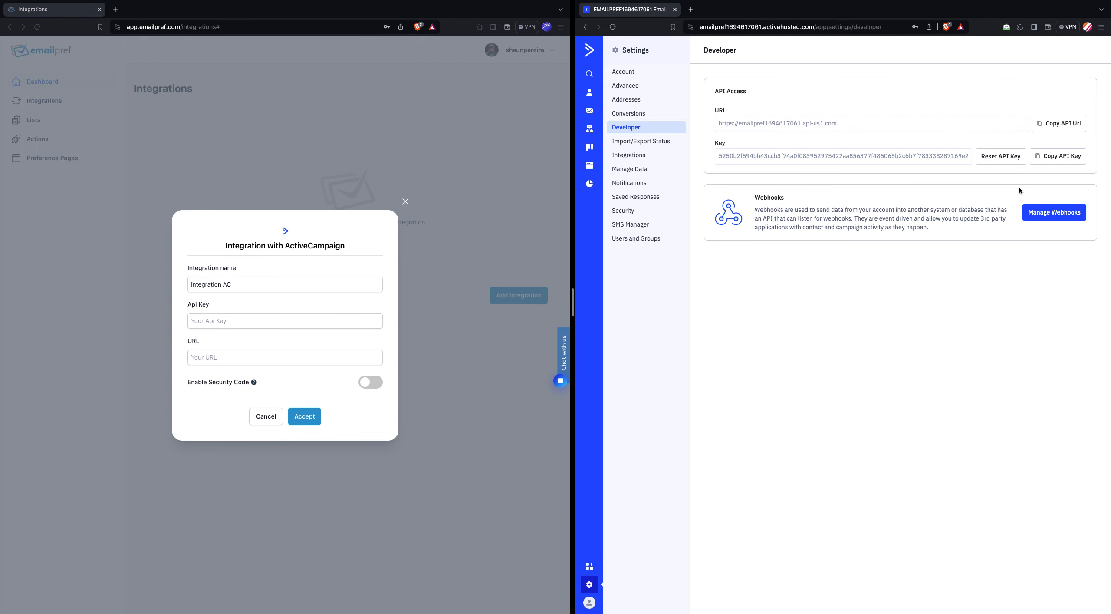
left_click(1058, 156)
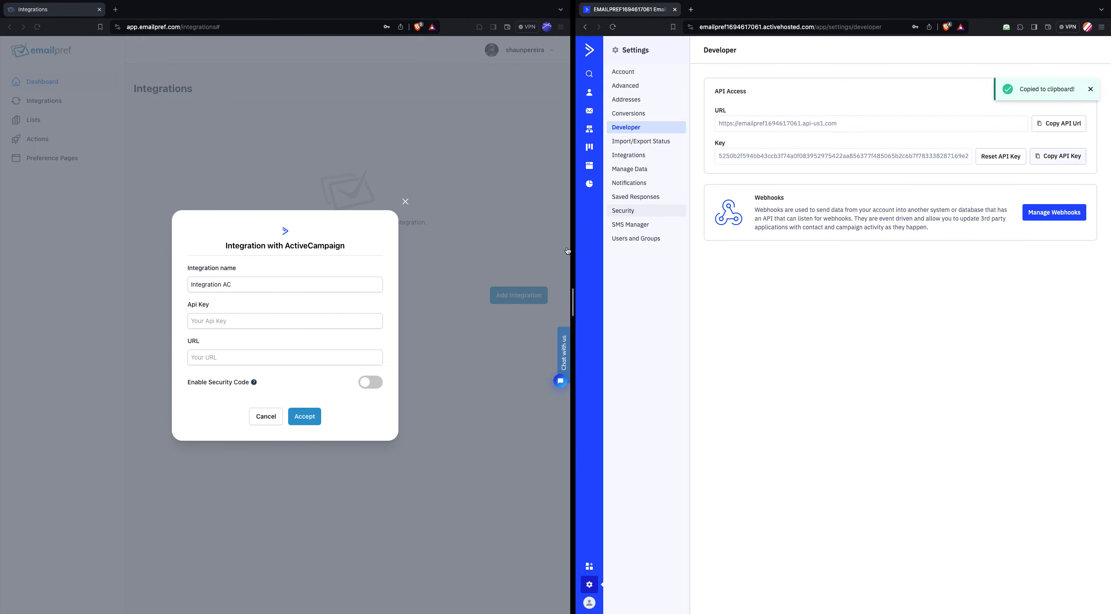
left_click(265, 320)
key("ctrl+v")
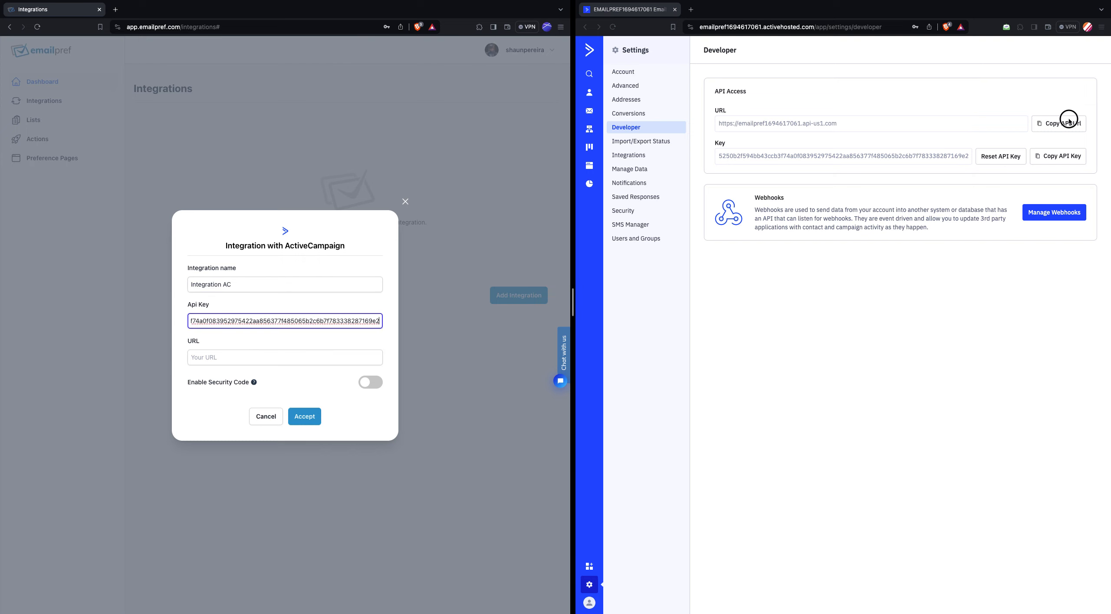
- Copy the ActiveCampaign API URL into the integration form's URL field and create the integration, dismissing the confirmation
left_click(1059, 123)
left_click(258, 362)
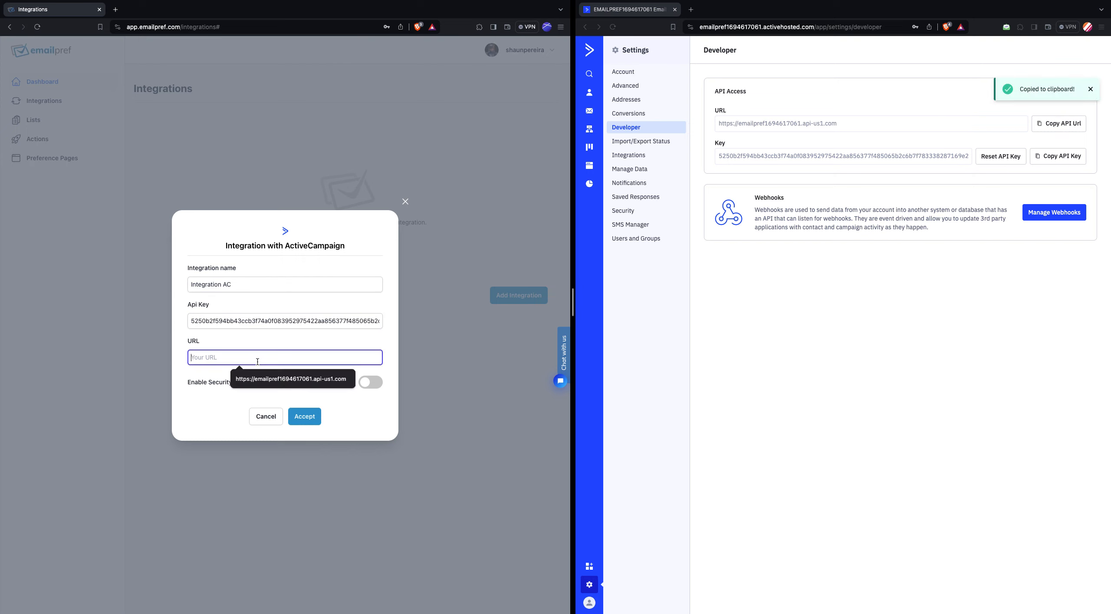
key("ctrl+v")
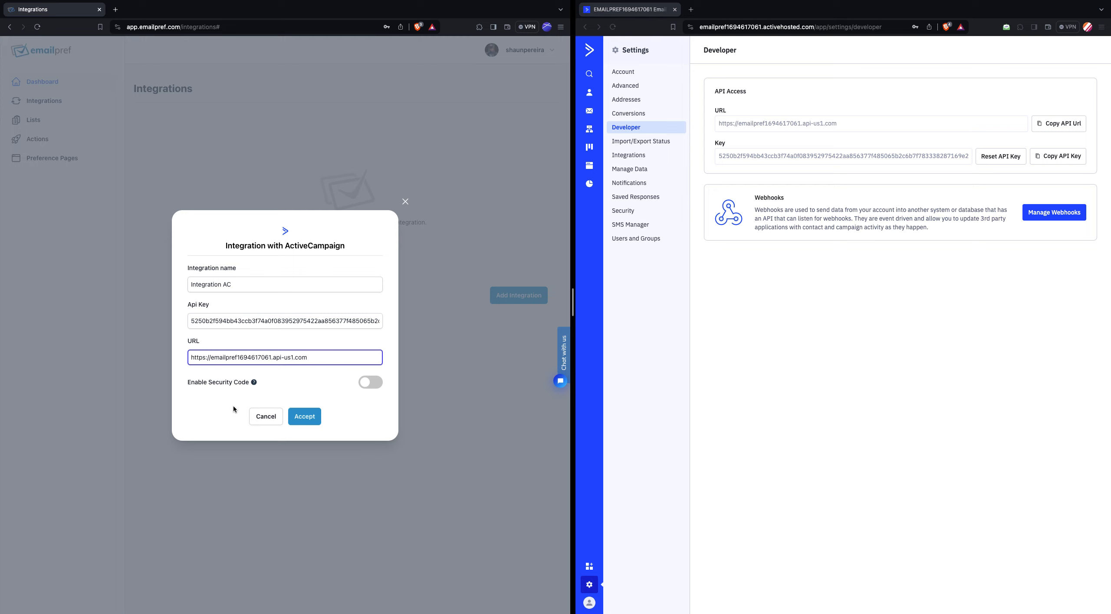
left_click(306, 418)
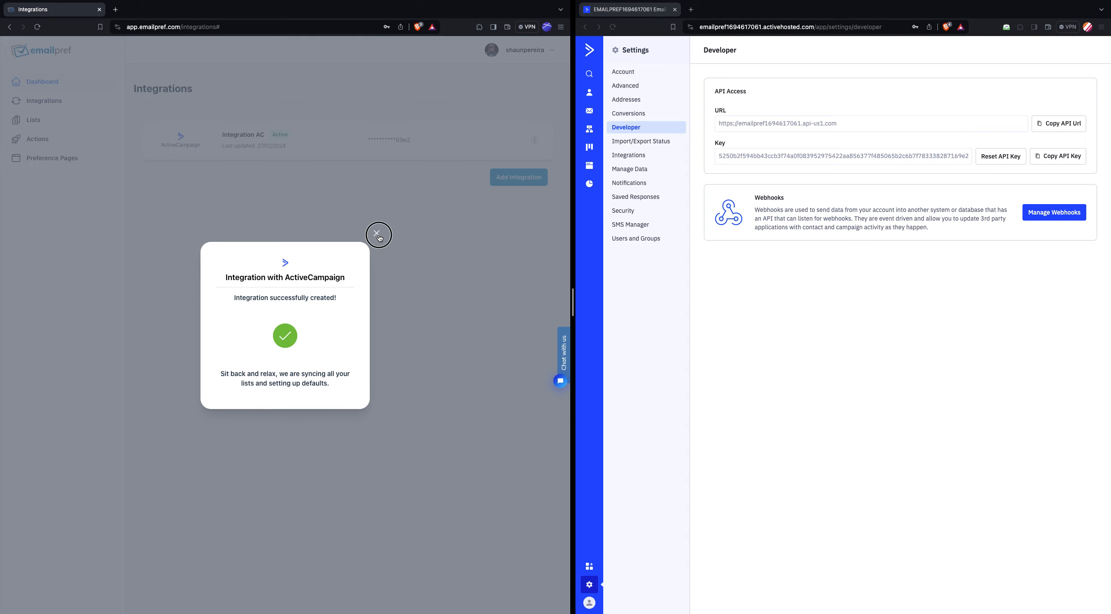
left_click(377, 233)
- Compare the contact lists in ActiveCampaign with Emailpref's synced lists, and review the actions set up for them
left_click(589, 94)
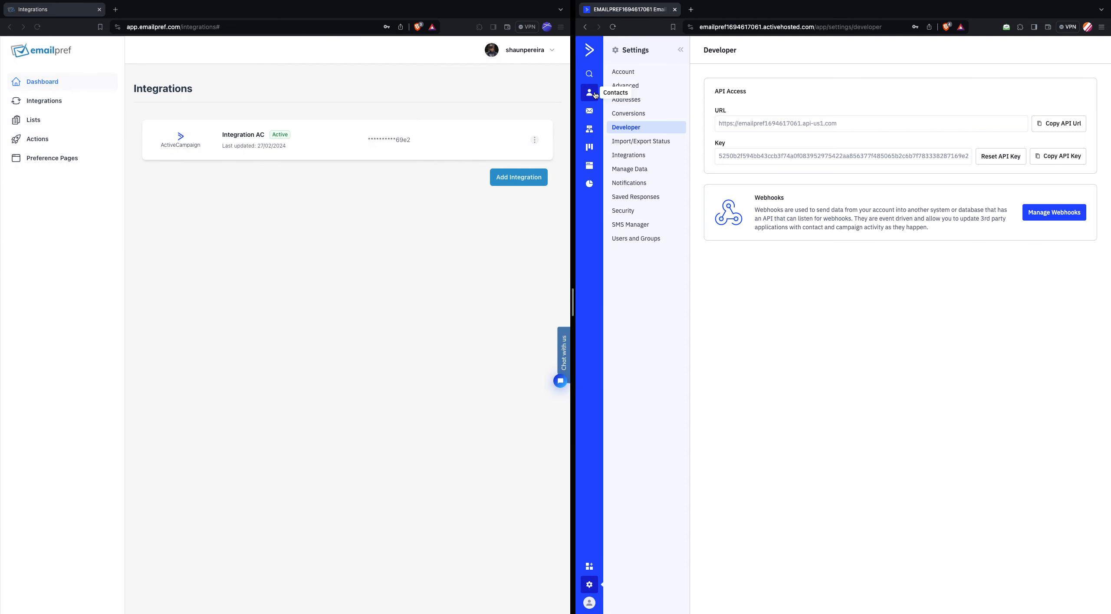
left_click(633, 102)
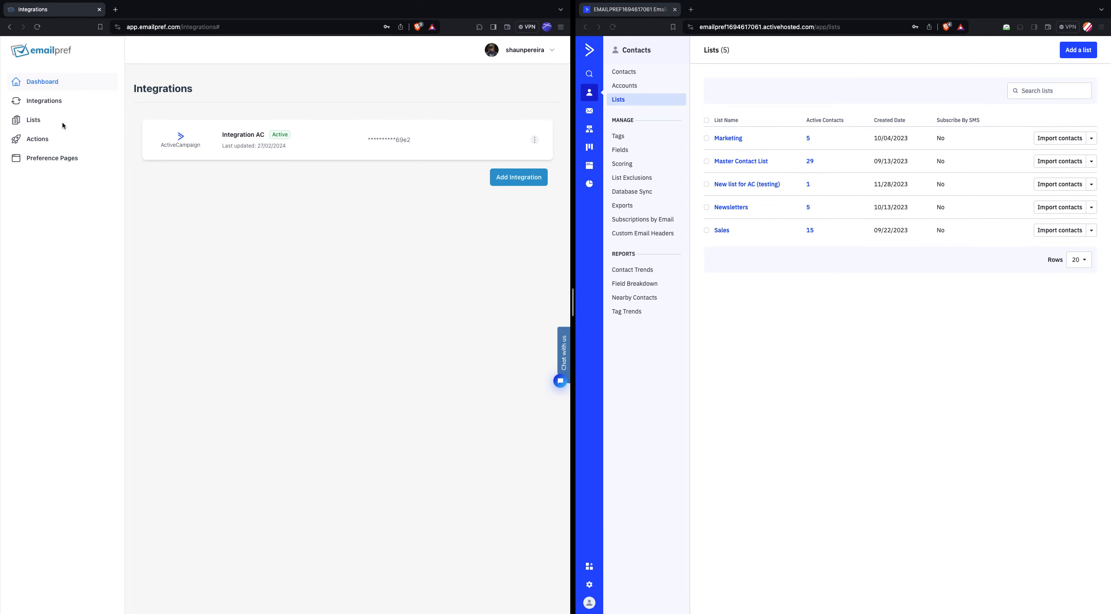
left_click(38, 119)
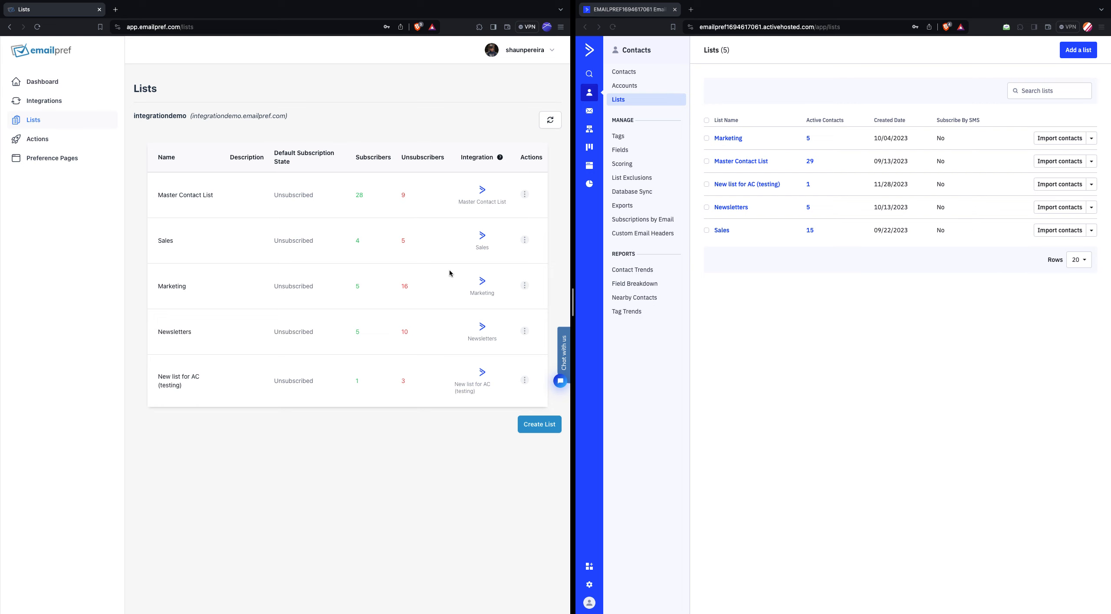
left_click(86, 140)
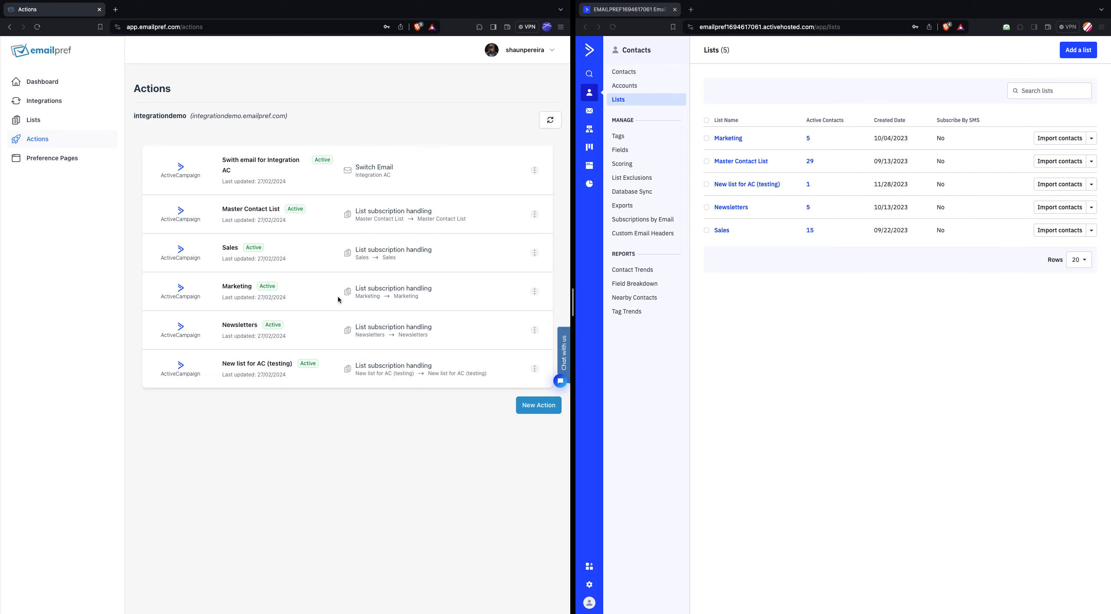
- Create a new preference page with the company name "Integration demo" and the path "preferences"
left_click(81, 165)
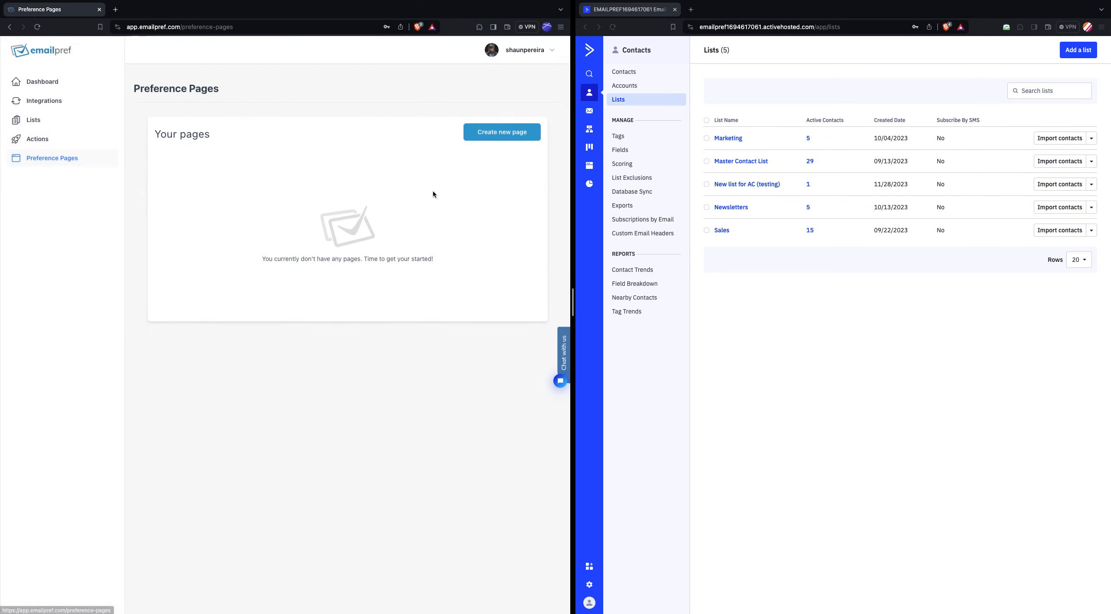
left_click(510, 138)
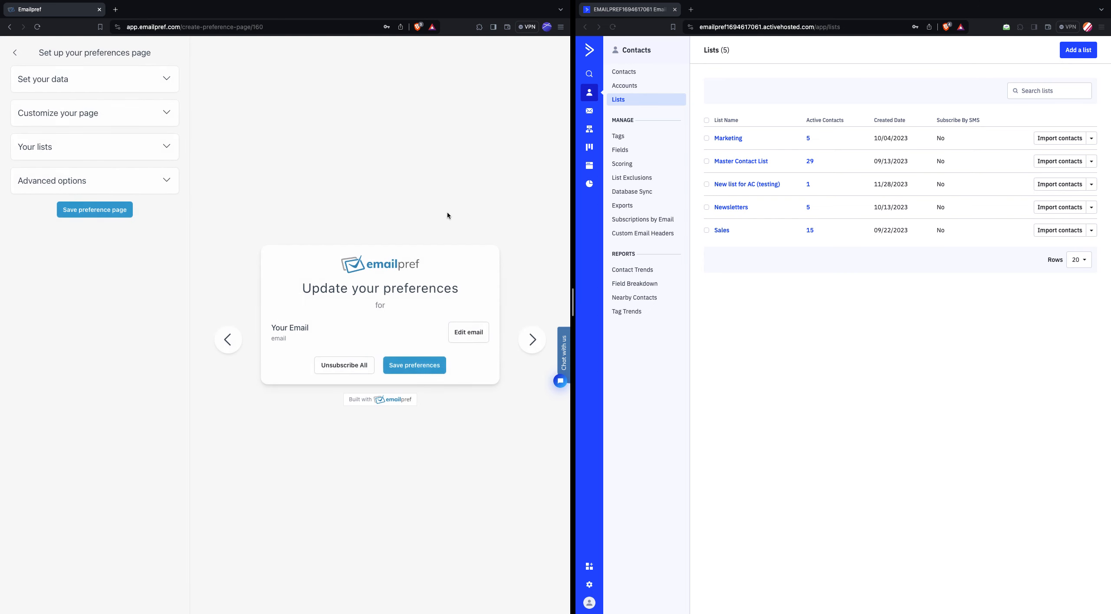
left_click(127, 79)
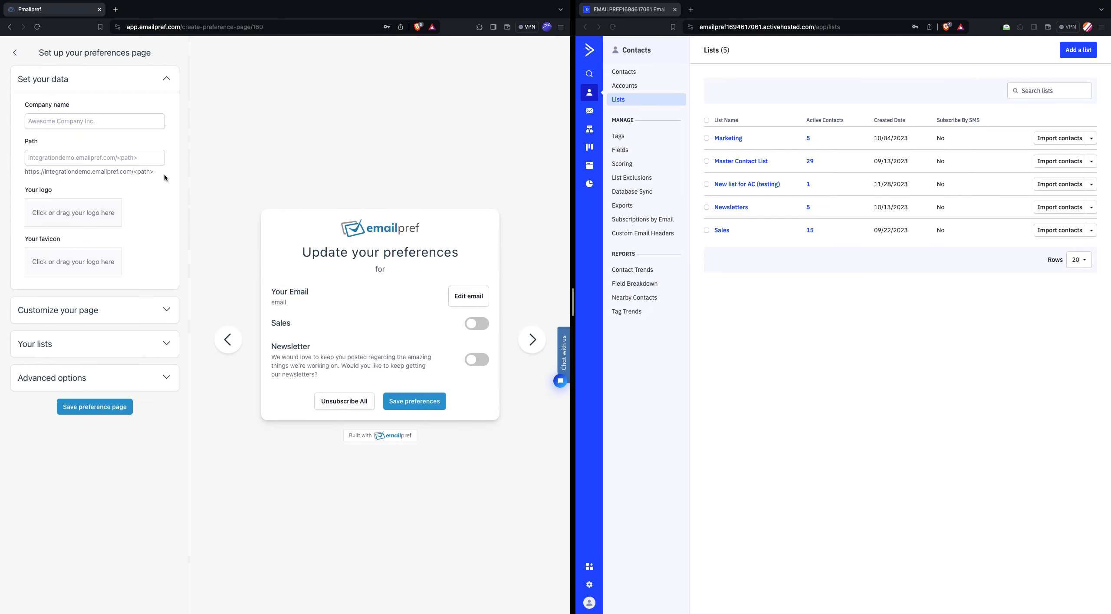
left_click(86, 125)
type("Intgr")
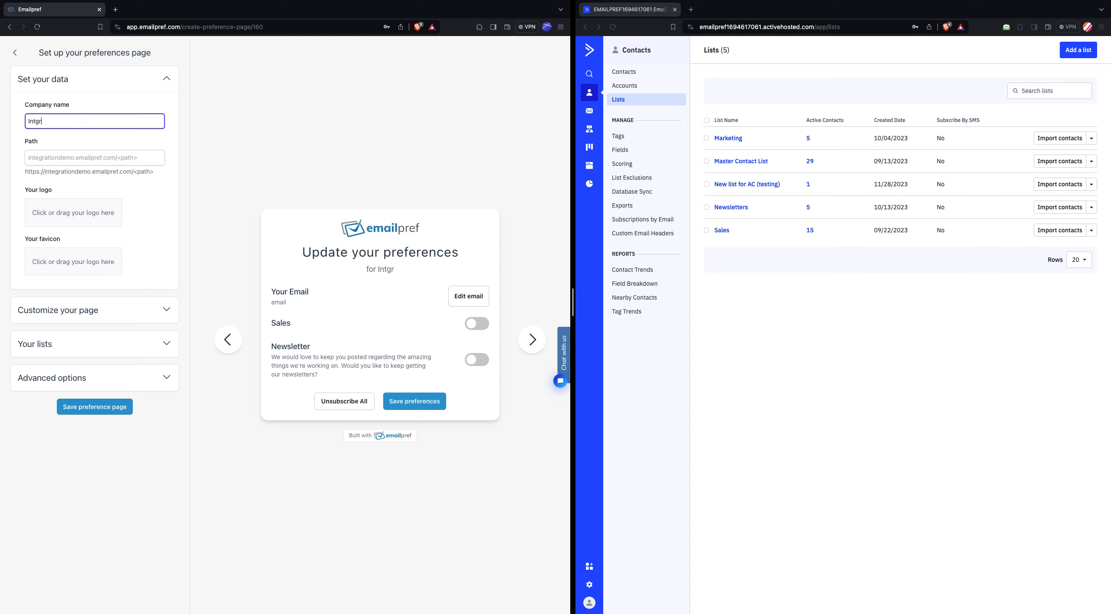
key("BackSpace")
type("egration demo")
left_click(119, 163)
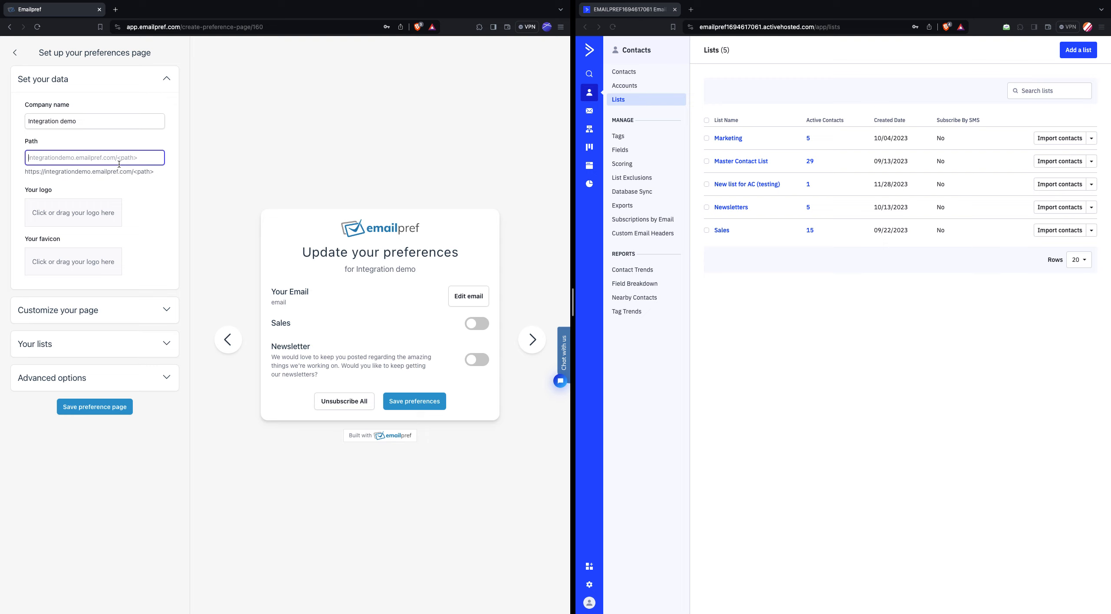
type("prefern")
type("nces")
- Look over the page's colour options and remove the default Sales and Newsletter lists from the page
left_click(112, 312)
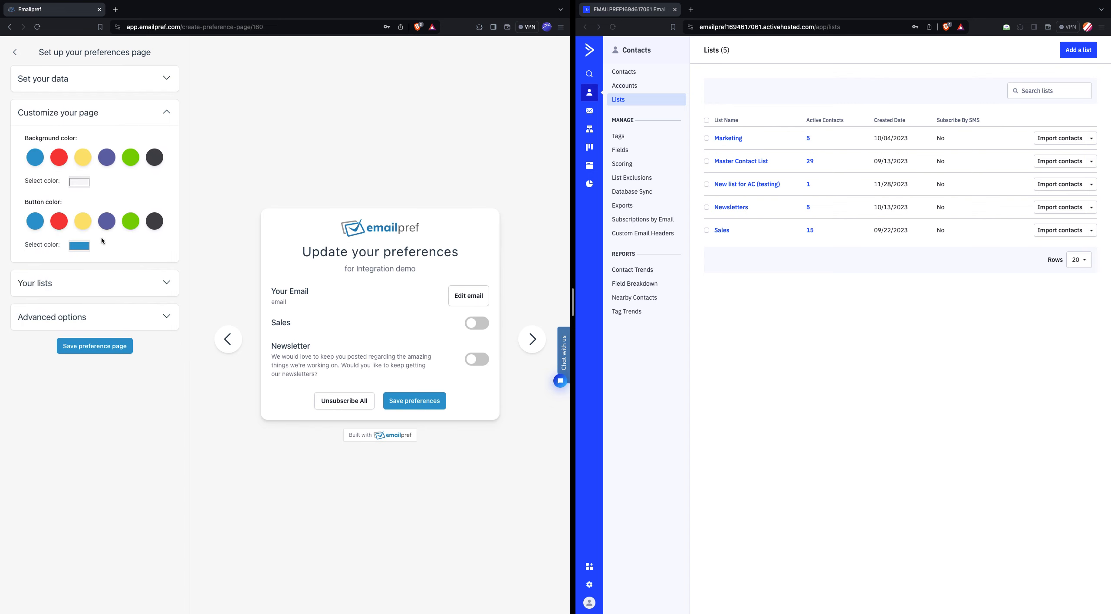
left_click(143, 117)
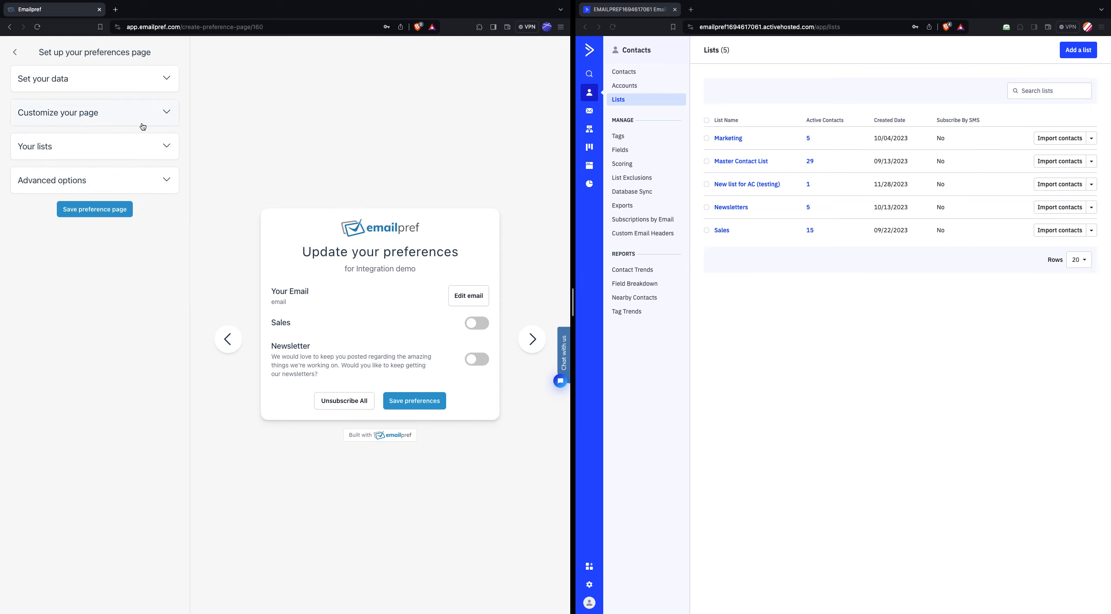
left_click(134, 149)
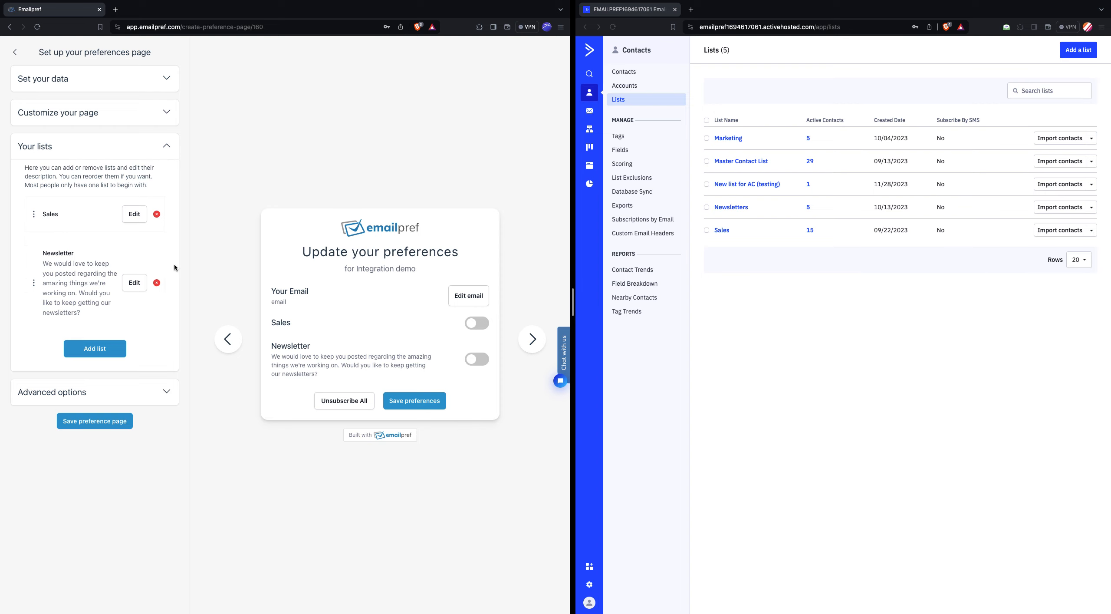
left_click(157, 215)
left_click(157, 240)
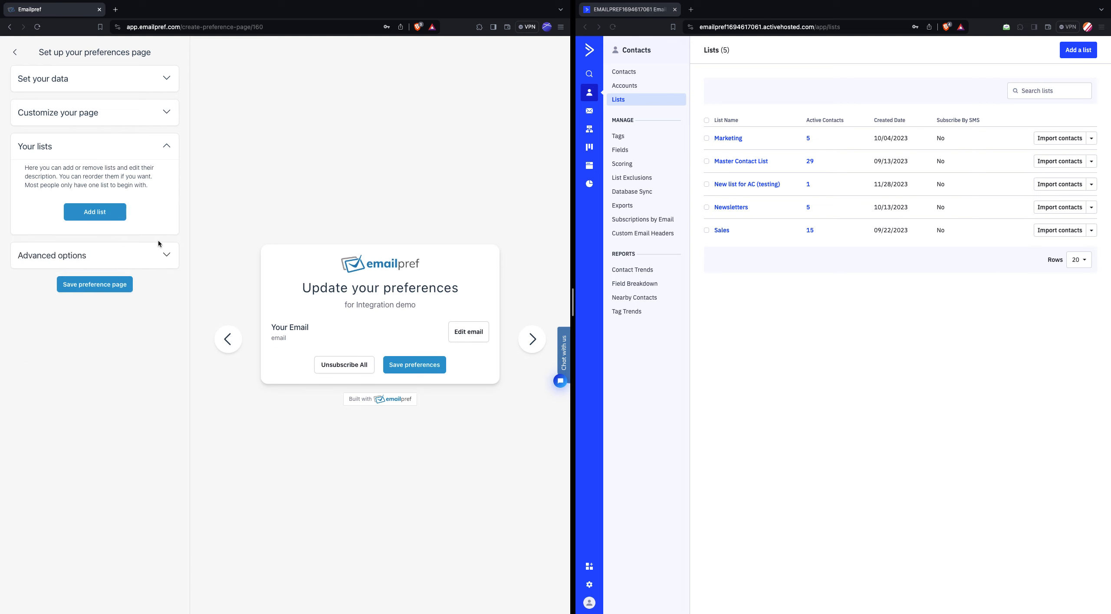
- Add a new list entry based on Master Contact List and name it "MC (Members only)"
left_click(104, 217)
left_click(80, 219)
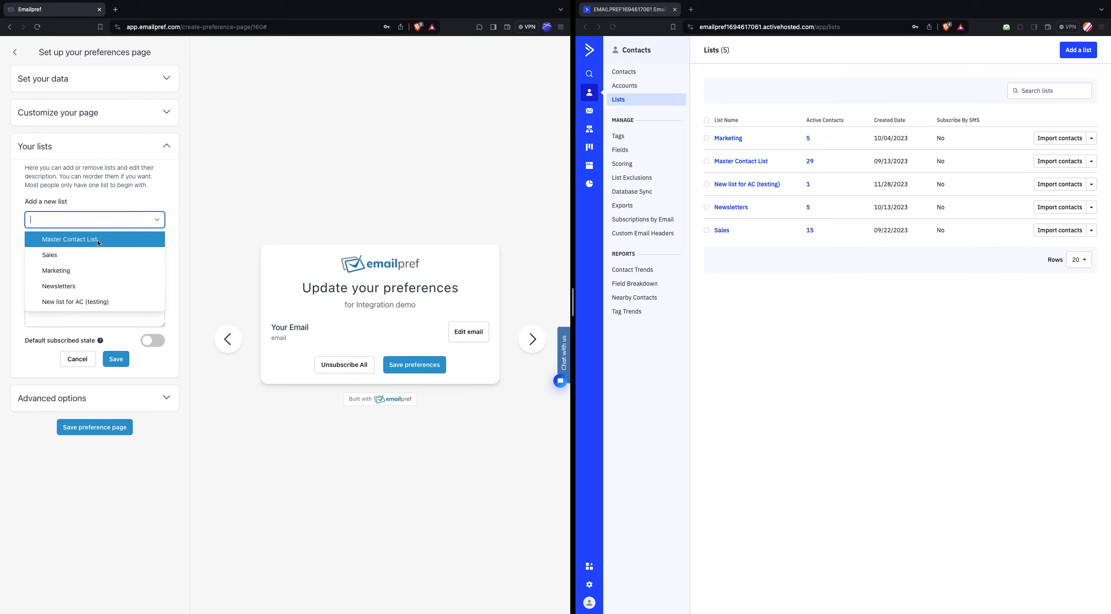
left_click(76, 241)
left_click(79, 258)
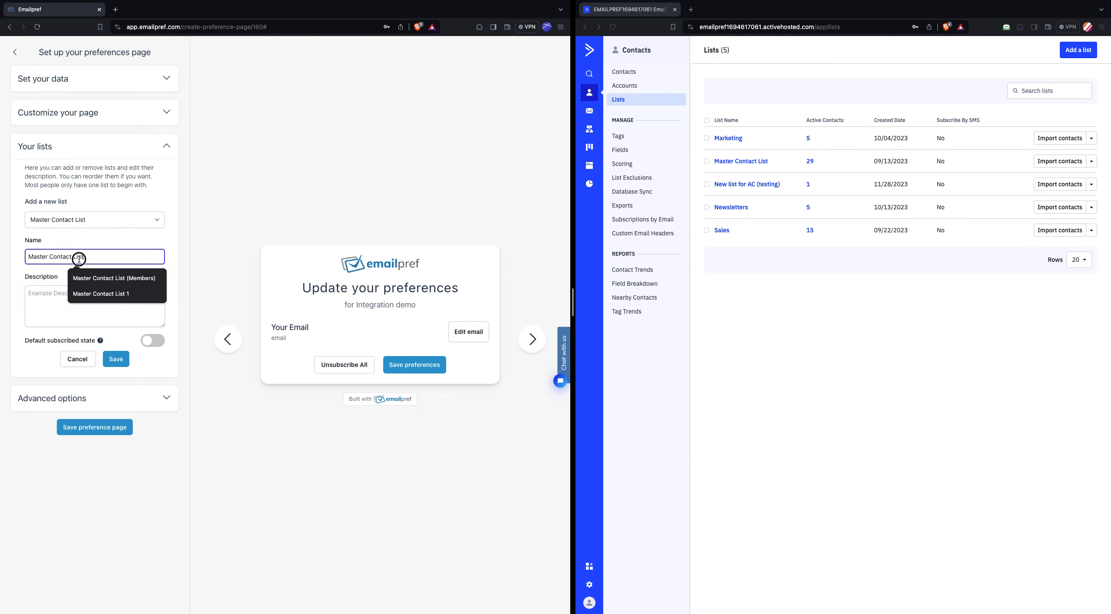
left_click_drag(79, 259, 34, 259)
key("BackSpace")
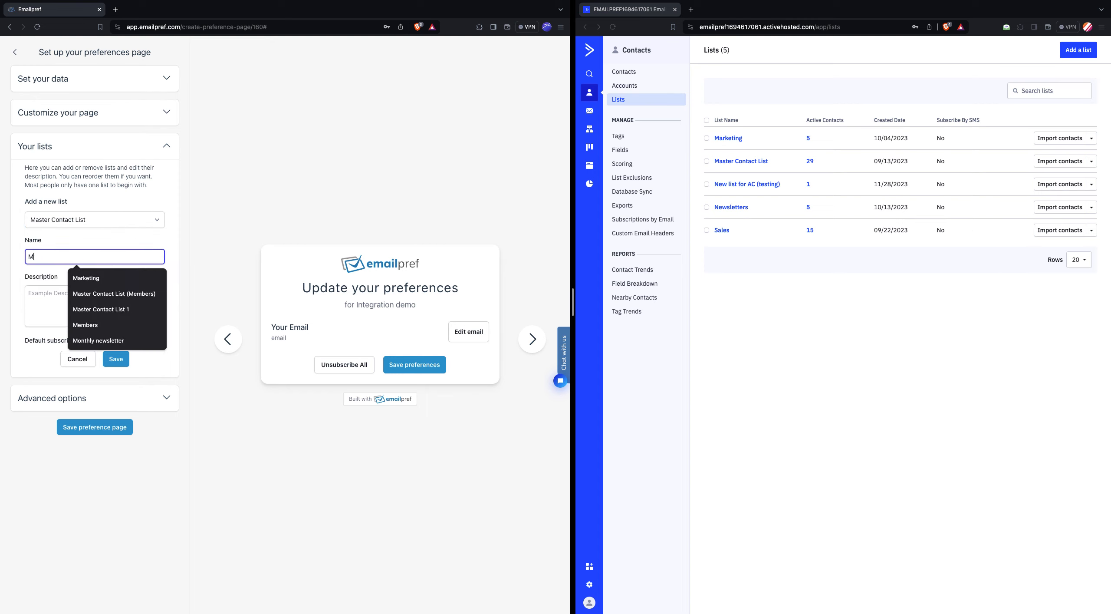
type("C (Me")
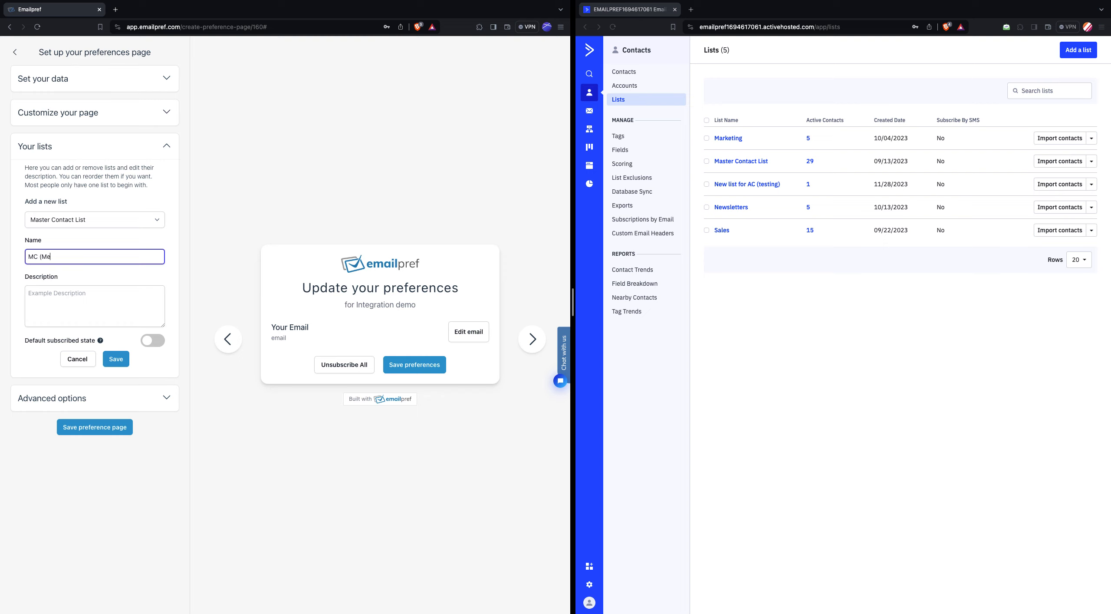
type("mbers only)")
- Give the "MC (Members only)" list the description "News" and save it
left_click(71, 308)
type("News")
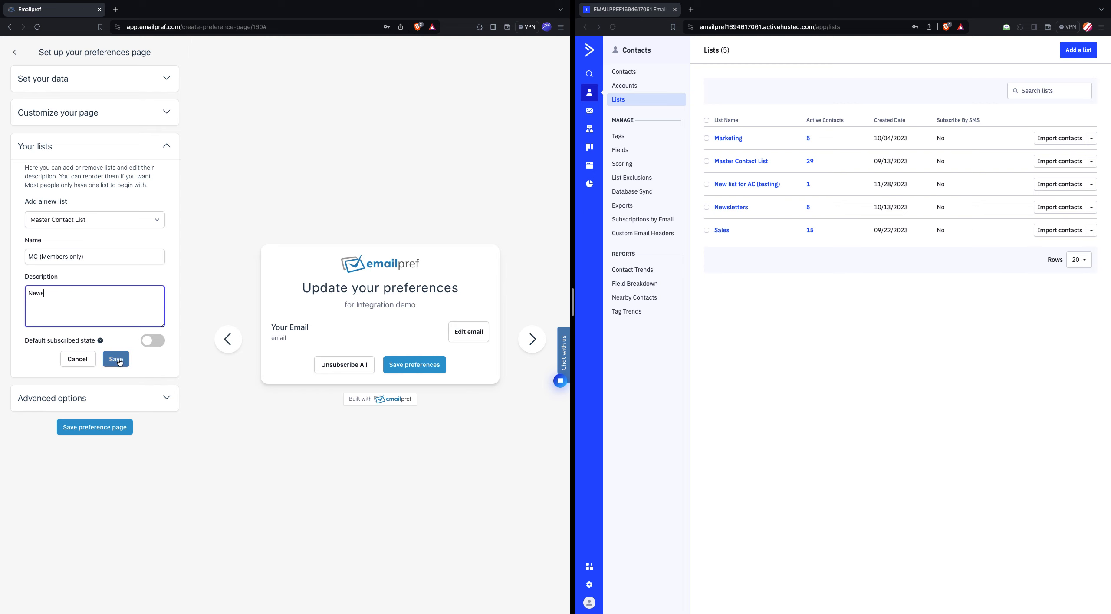
left_click(116, 359)
- Add the Newsletters list to the preference page with the description "News for members" and save it
left_click(94, 258)
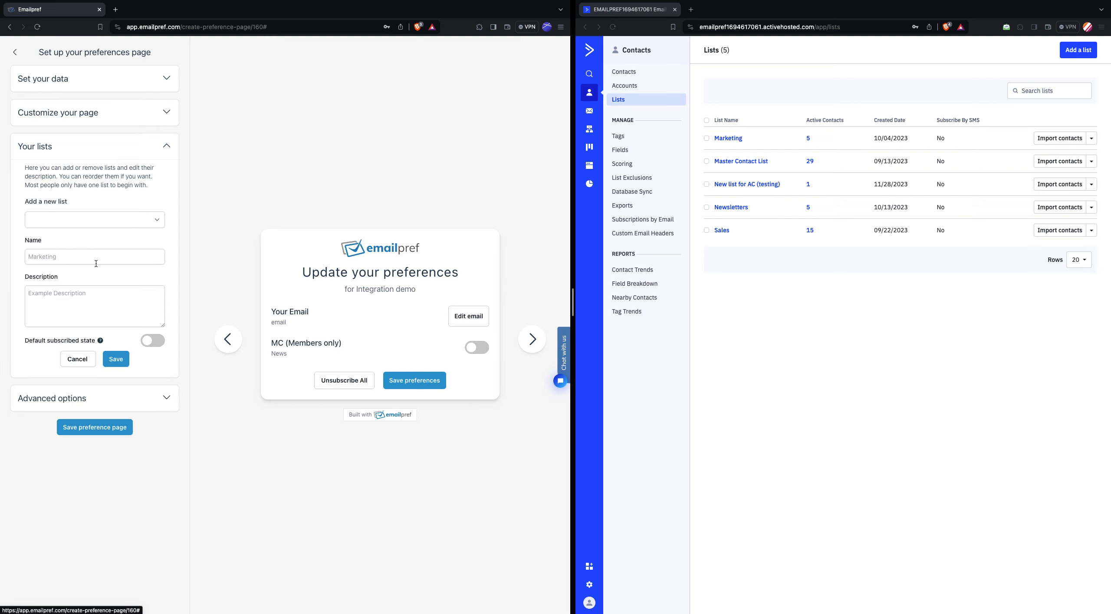
left_click(95, 219)
left_click(95, 270)
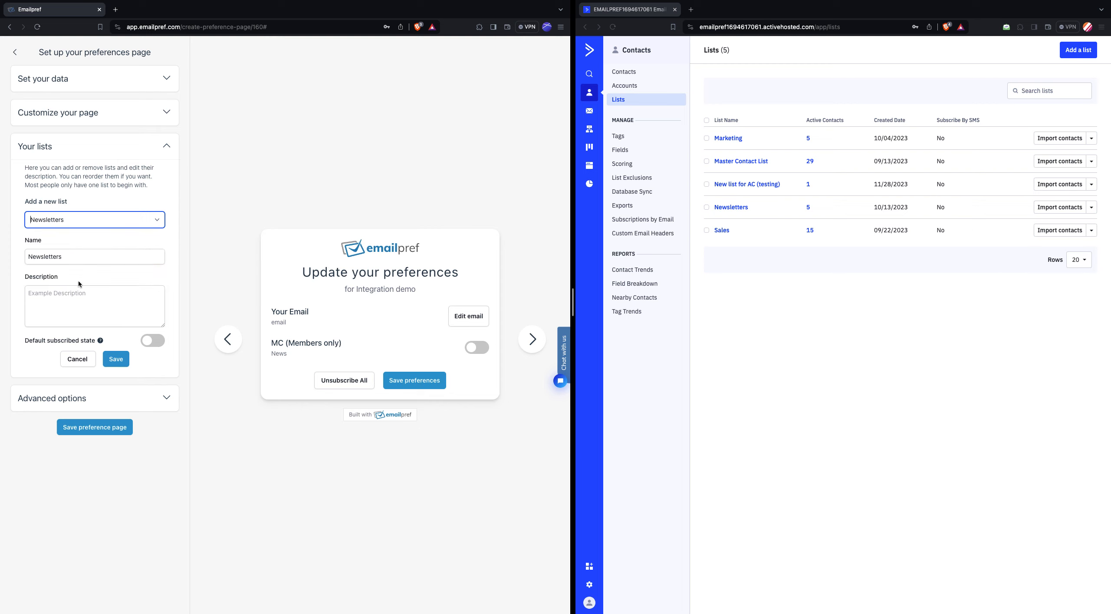
left_click(75, 305)
type("News for ")
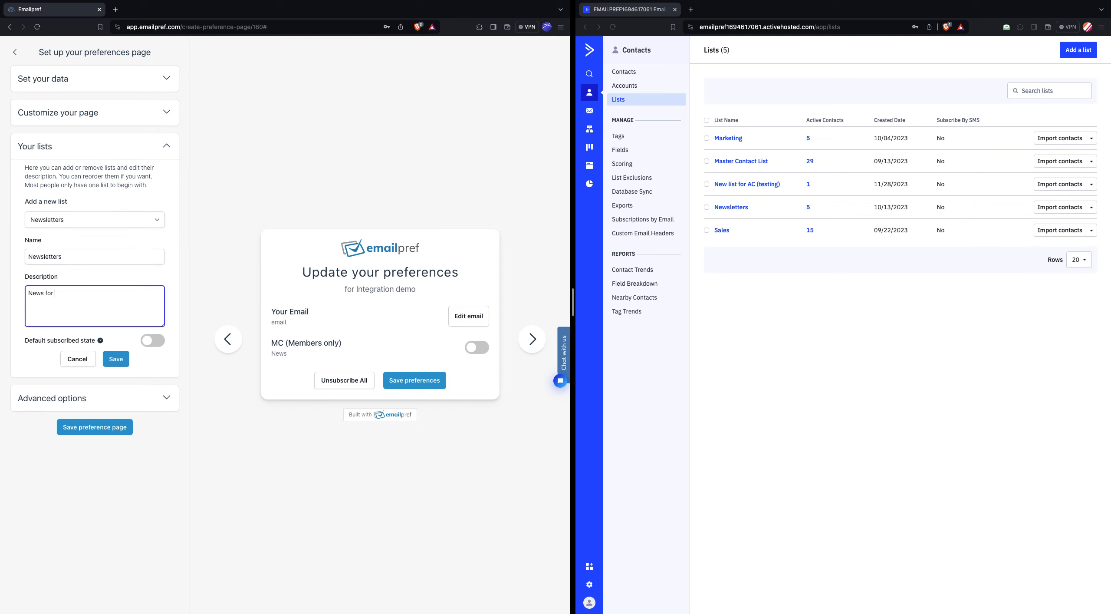
type("members")
left_click(116, 358)
- Add the Marketing list to the preference page with the description "Communications" and save it
left_click(92, 297)
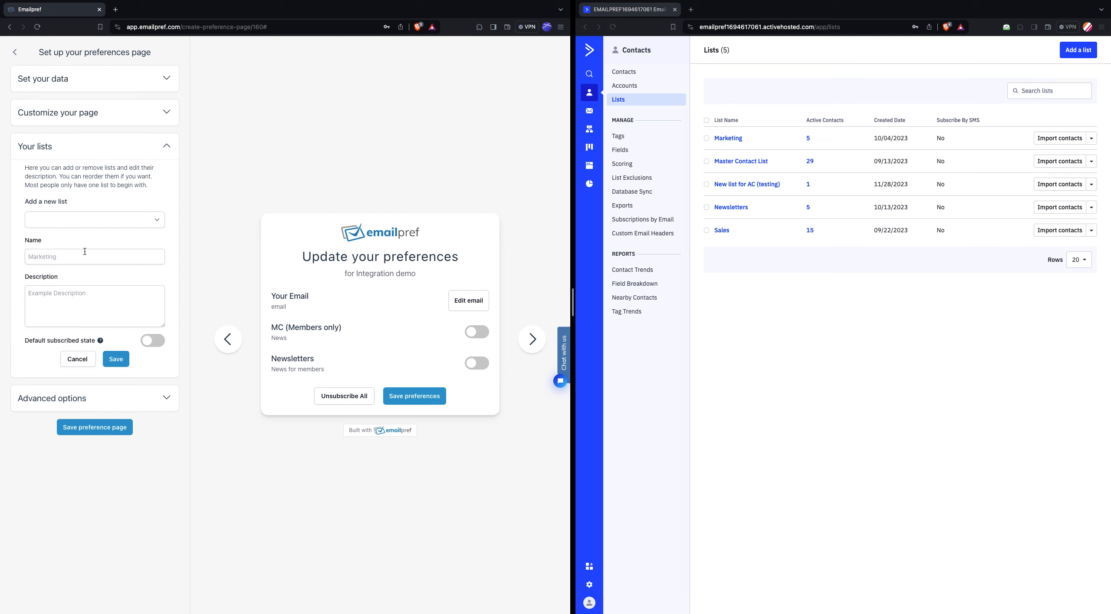
left_click(89, 219)
left_click(88, 257)
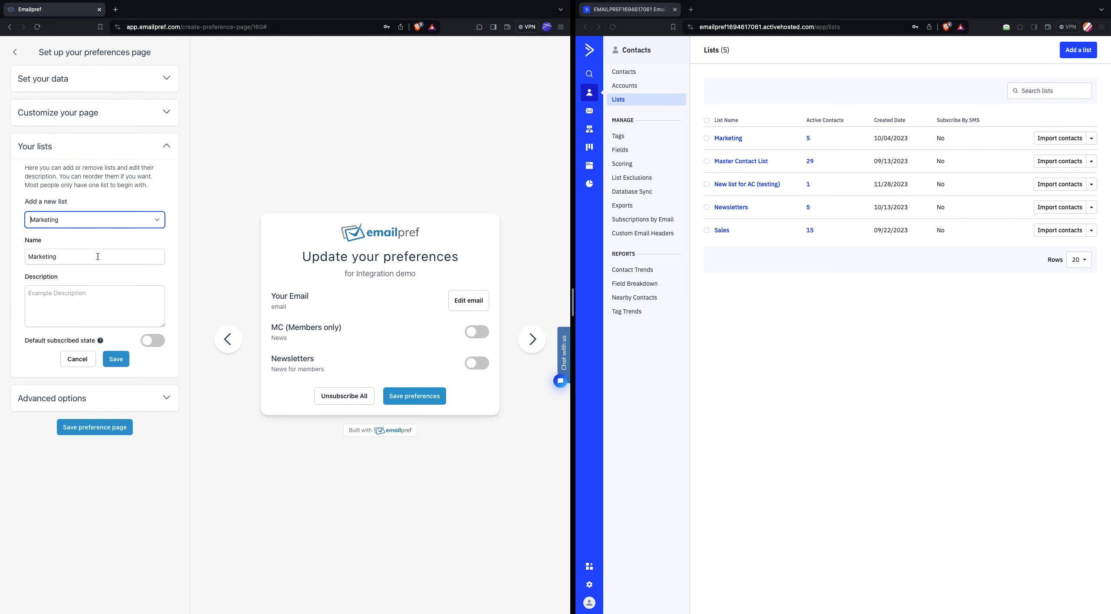
left_click(76, 312)
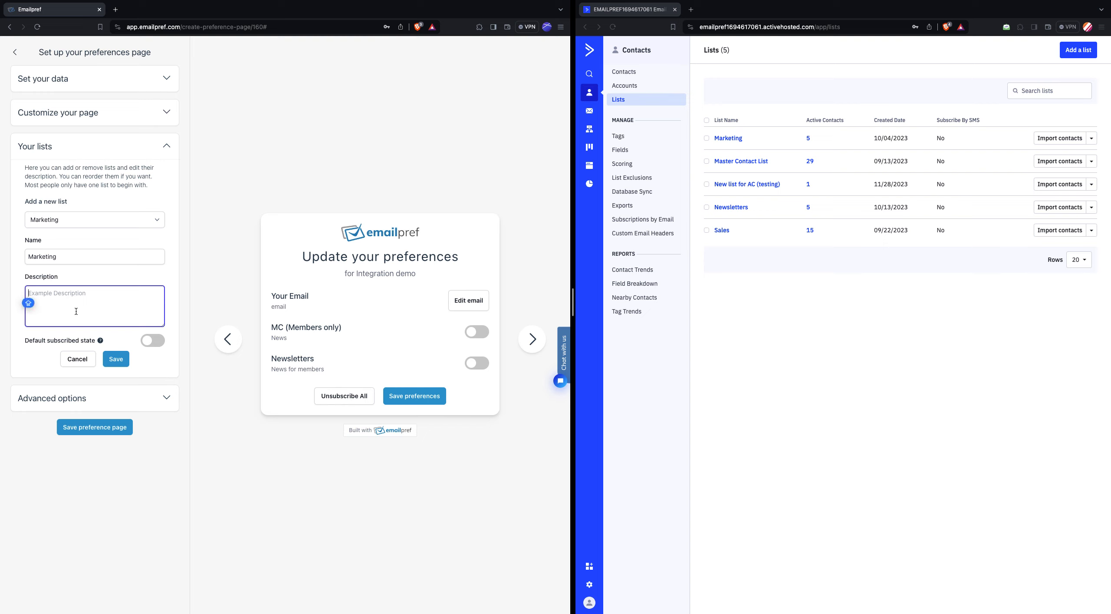
type("Communications")
left_click(116, 359)
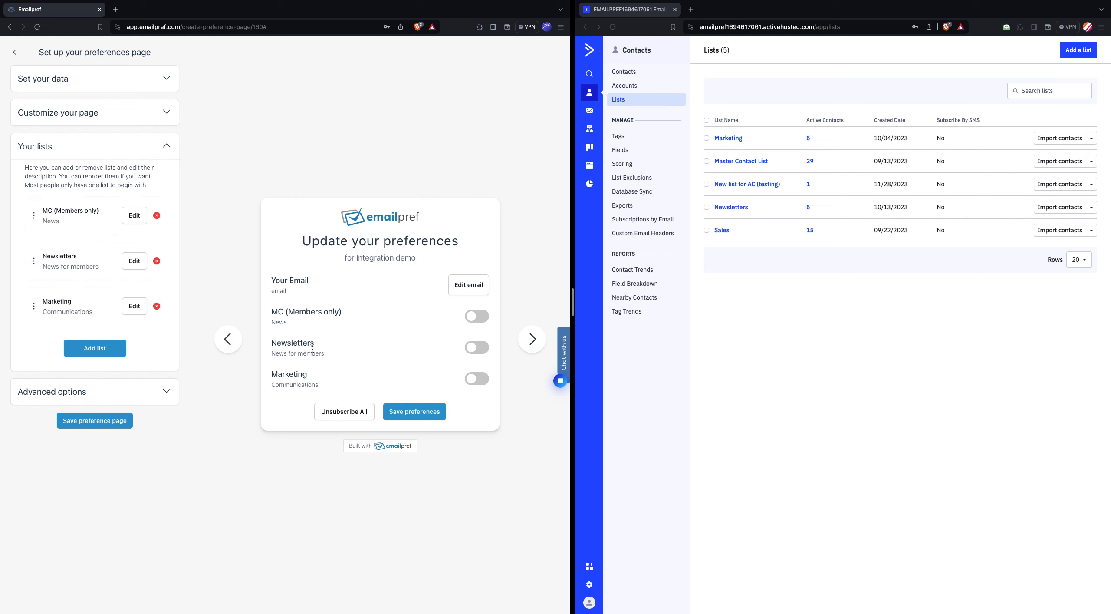
- Save the preference page with the advanced options set to allow email changes and include the Unsubscribe All button
left_click(102, 400)
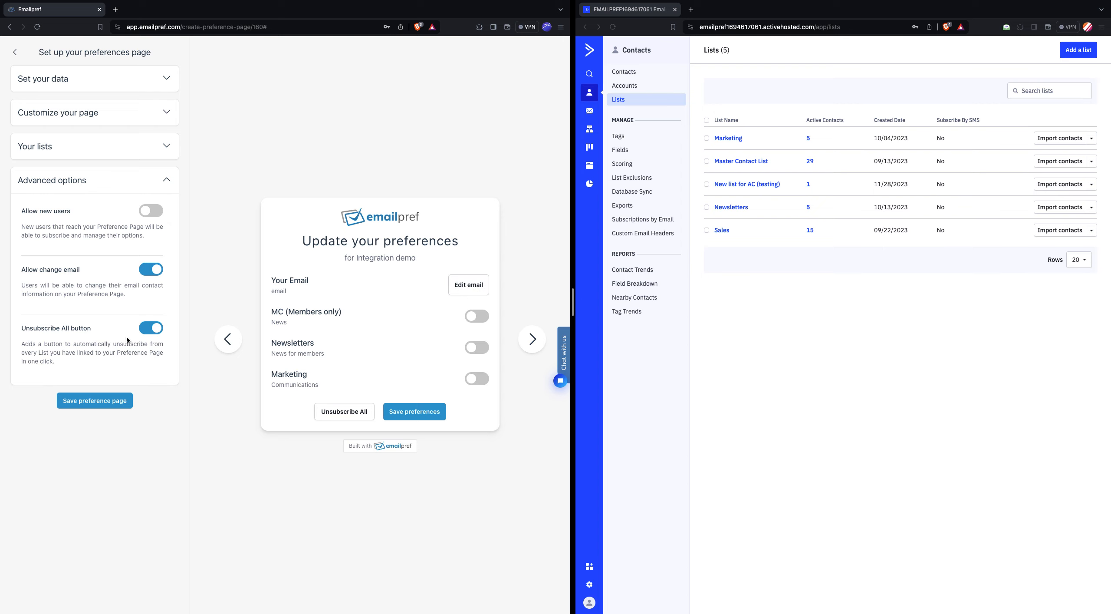
left_click(151, 329)
left_click(105, 402)
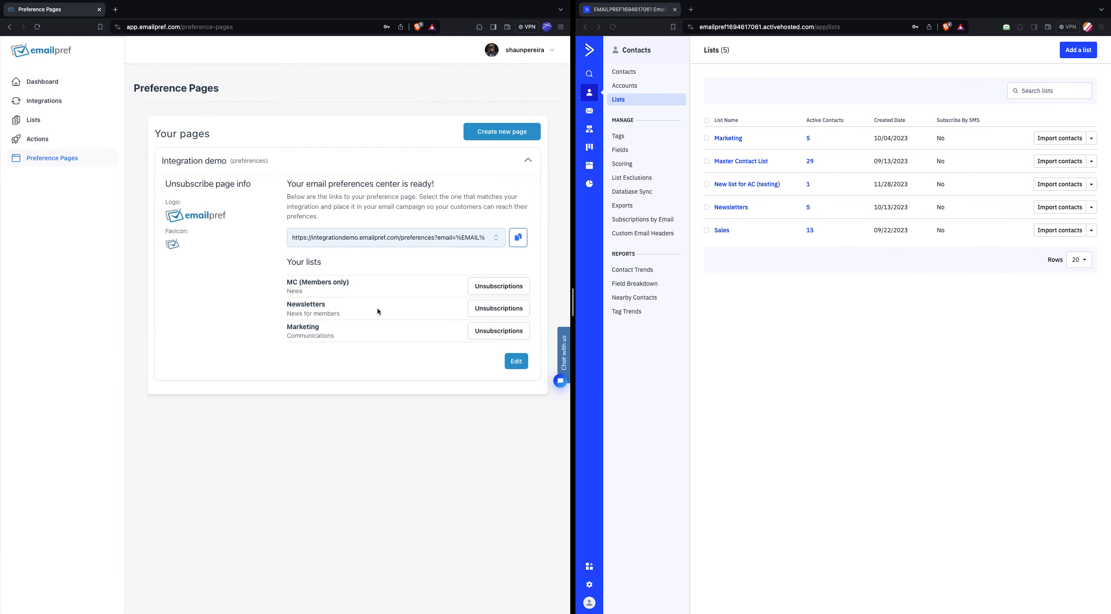
- Open the record of the named contact with the yahoo.com address in ActiveCampaign's contacts
left_click(517, 237)
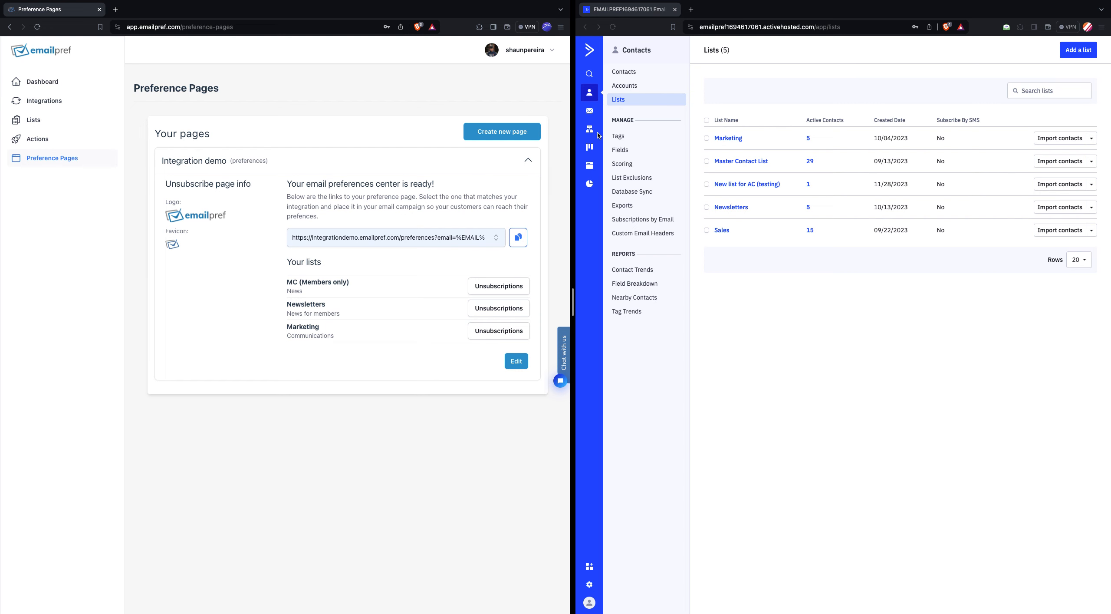
left_click(622, 73)
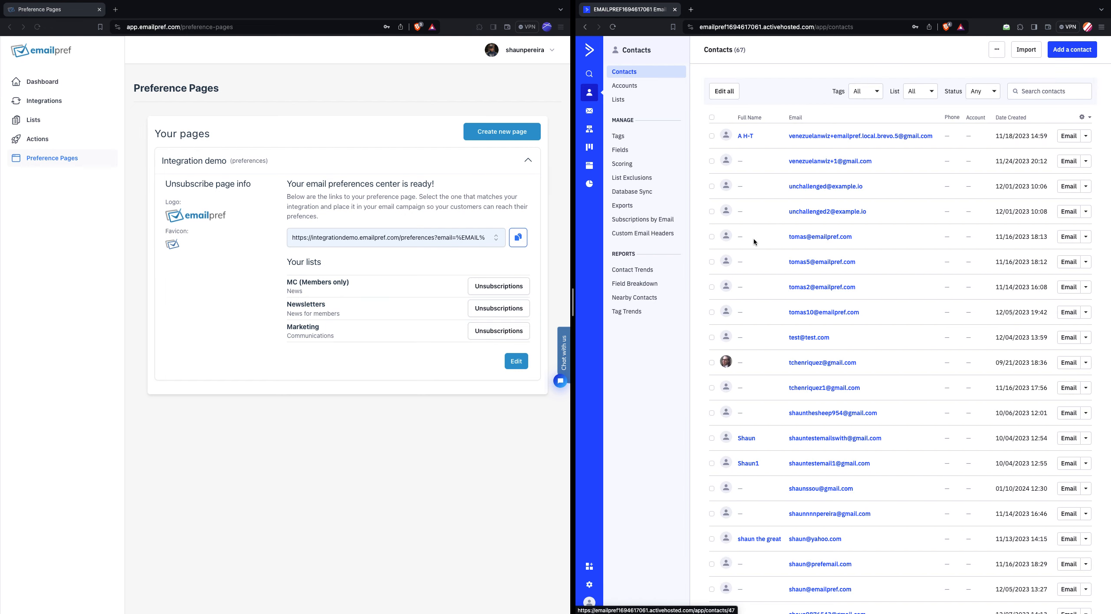
scroll(807, 374, "down", 3)
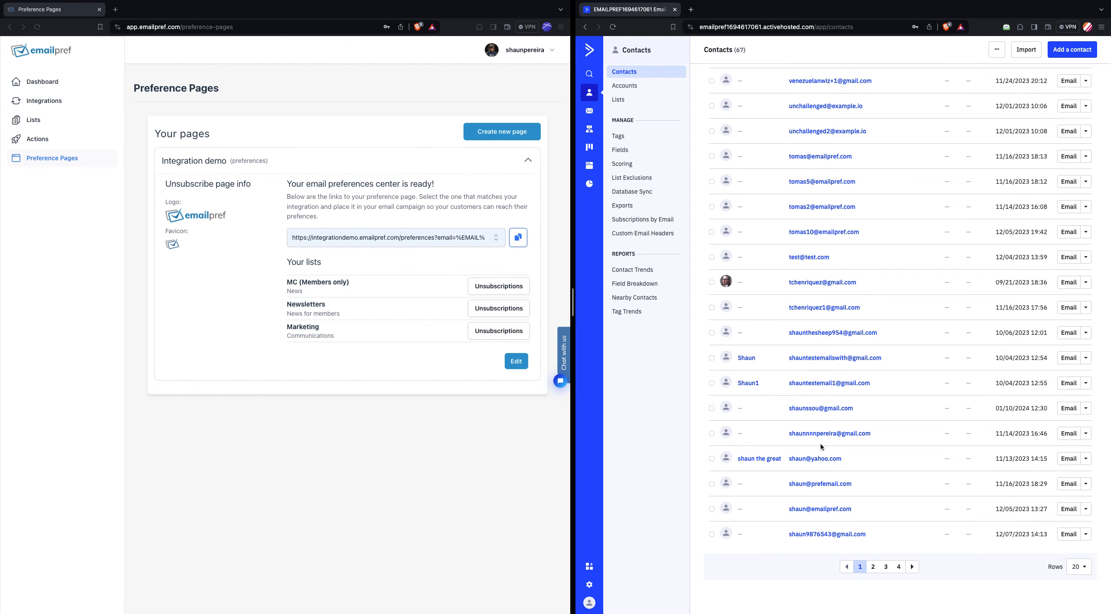
left_click(766, 462)
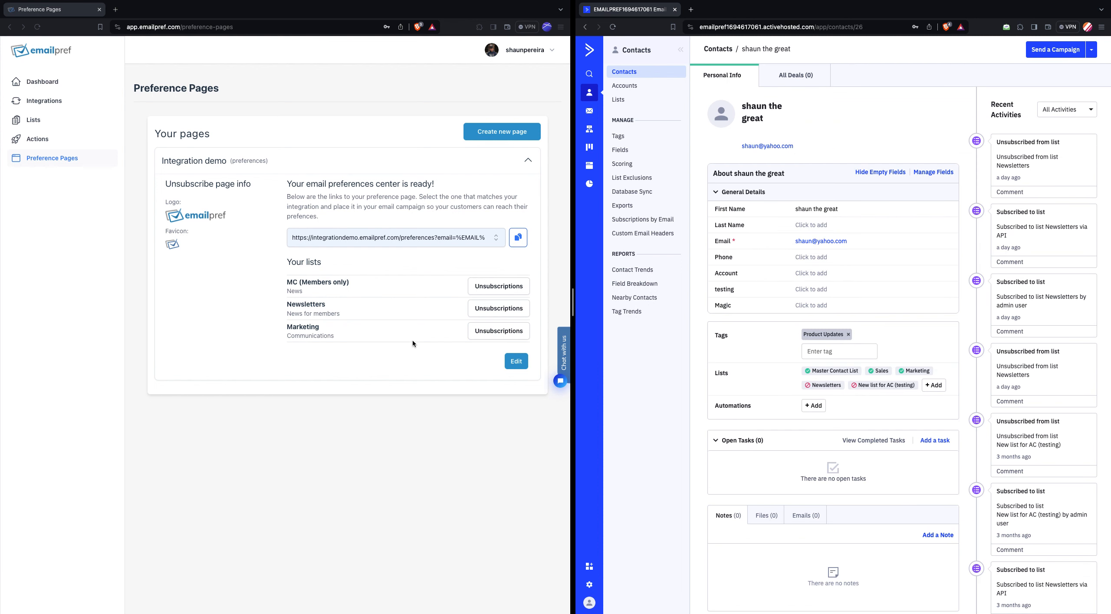
- Copy the ActiveCampaign version of the Integration demo preference page link and paste it into a new browser tab's address
left_click(382, 241)
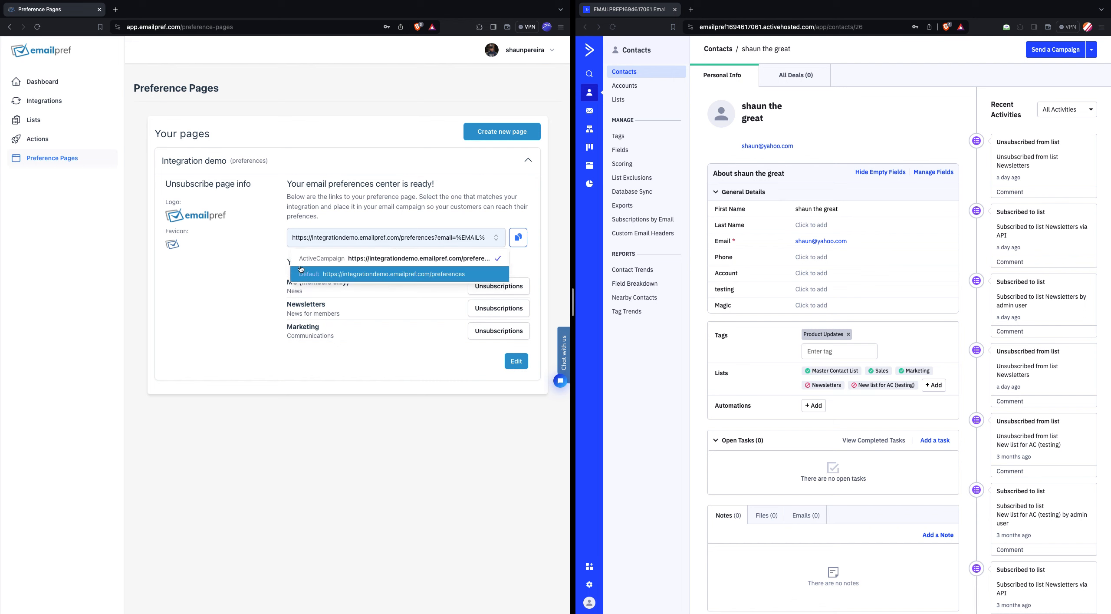
left_click(399, 261)
key("ctrl+t")
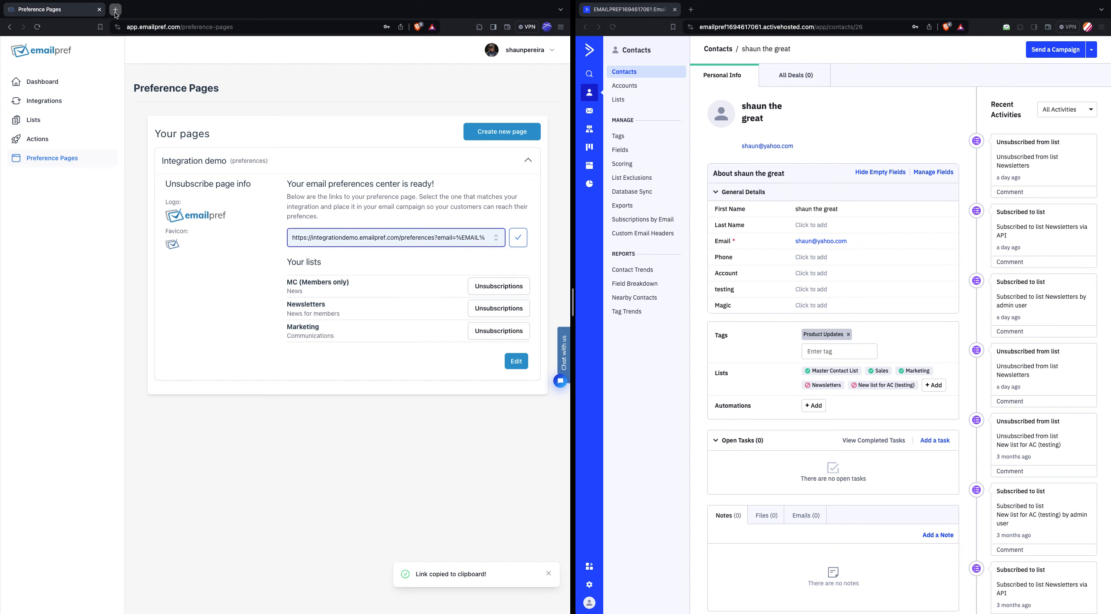
key("ctrl+v")
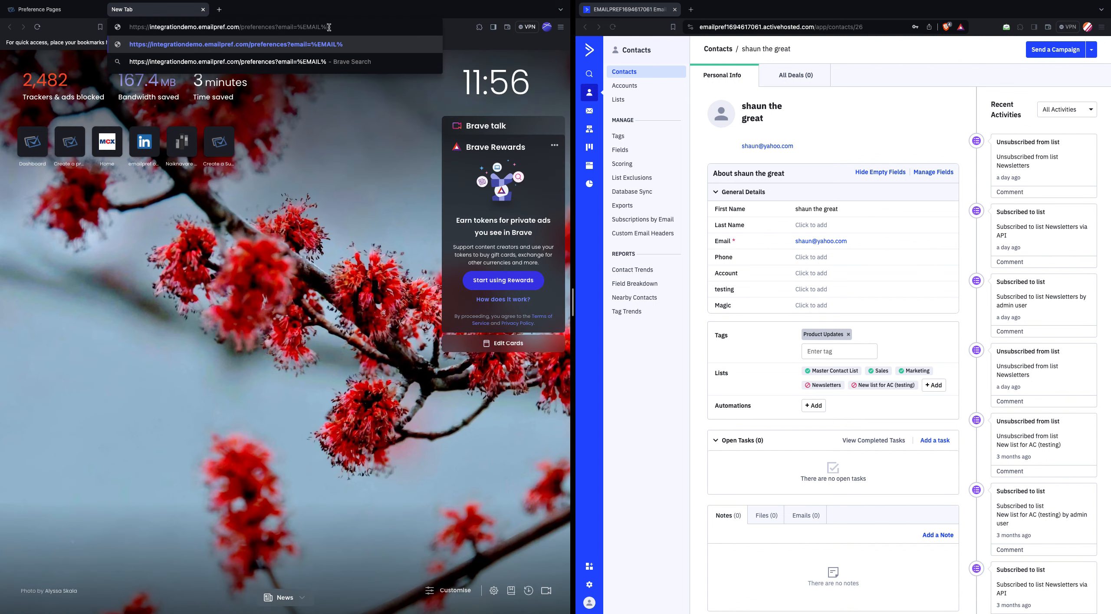
- Replace the %EMAIL% placeholder in the link with the contact's email address, load the page and dismiss the missing-page notice
left_click_drag(330, 27, 297, 29)
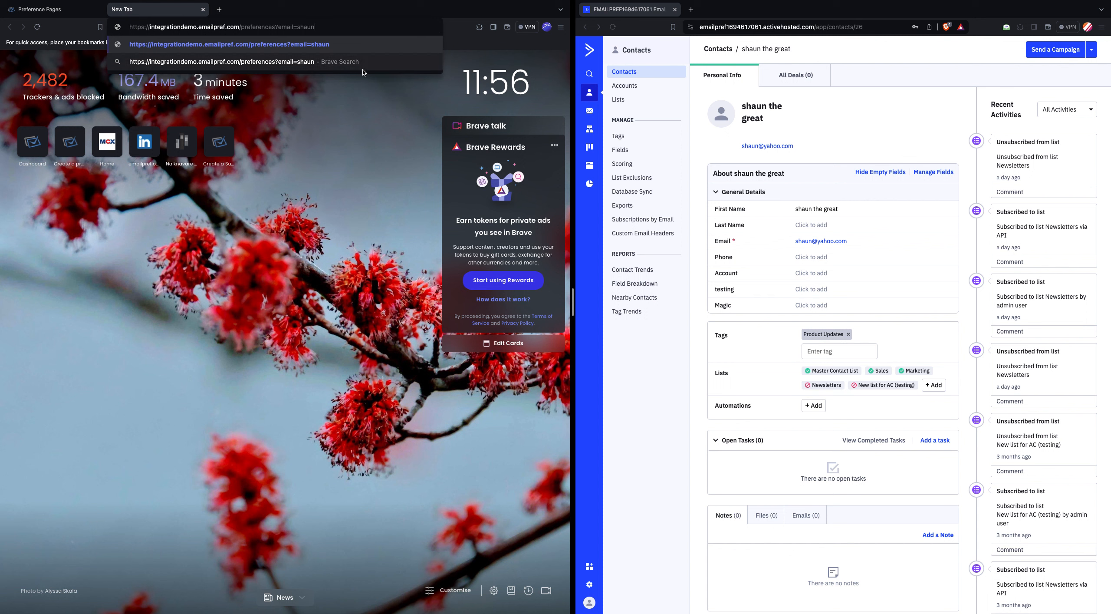
key("Return")
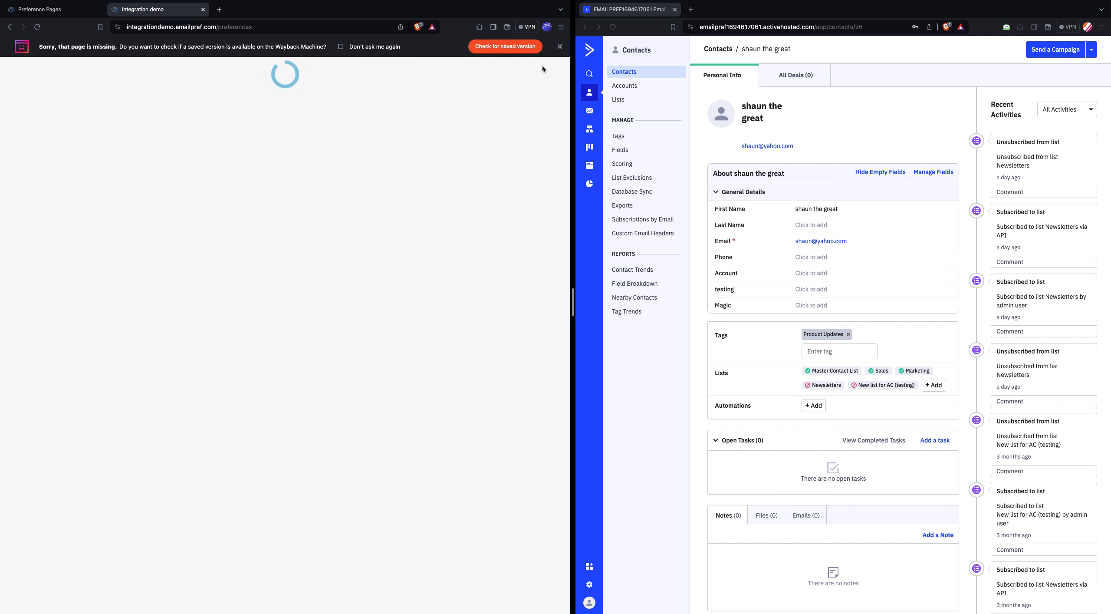
left_click(559, 46)
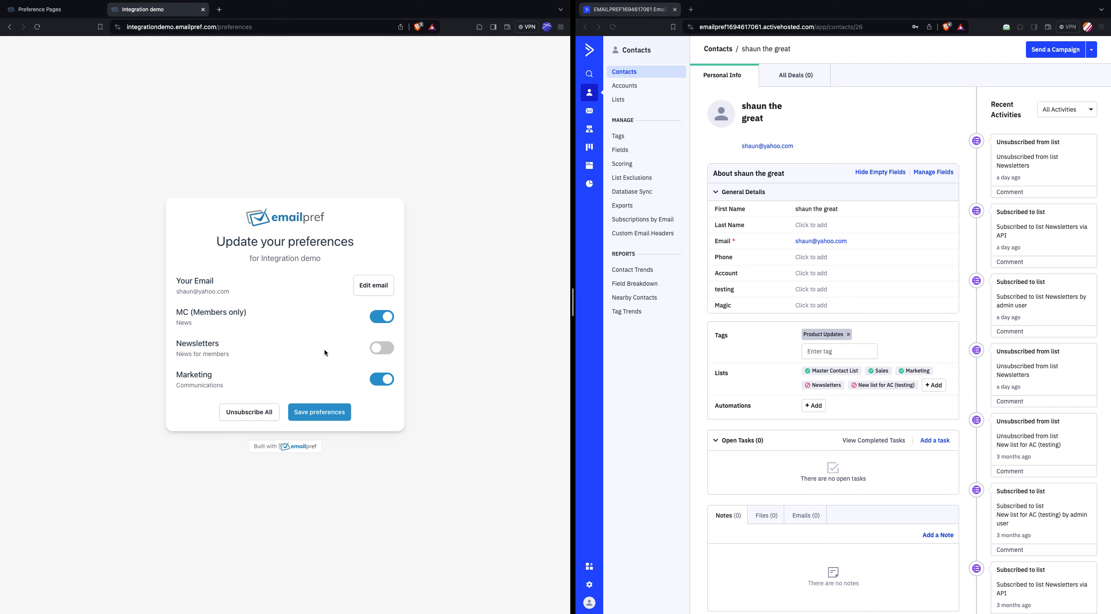
- Save the contact's preferences with MC (Members only) off and Newsletters on, and reload the contact's record in ActiveCampaign
left_click(382, 316)
left_click(379, 348)
left_click(324, 413)
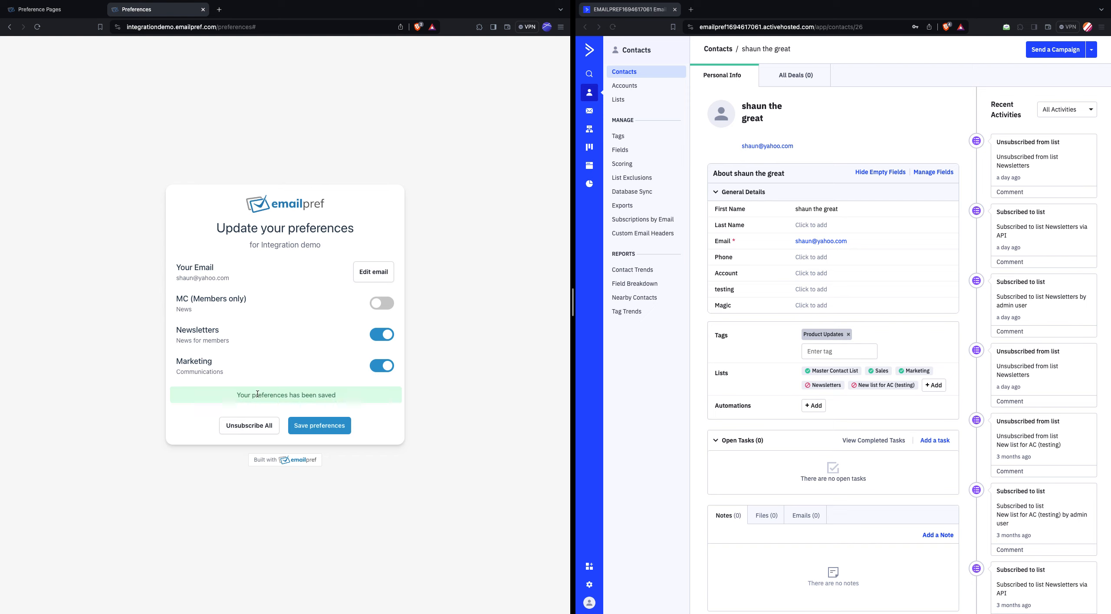
left_click(665, 392)
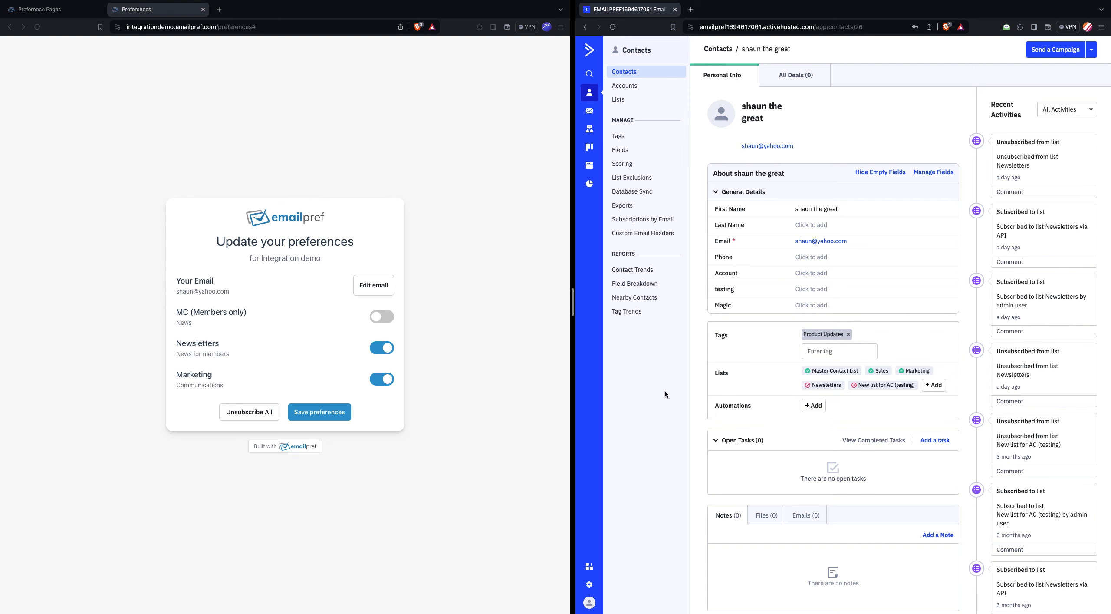
key("ctrl+r")
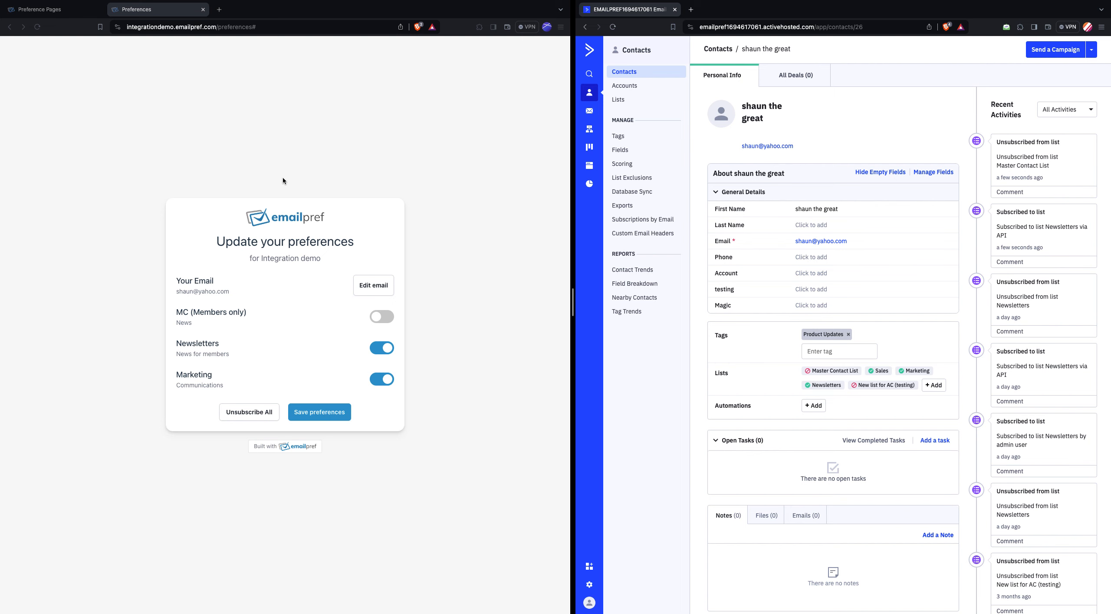
- Create a new Emailpref list named "Product Updates (Add tag)" with the description "Pu updates"
left_click(39, 9)
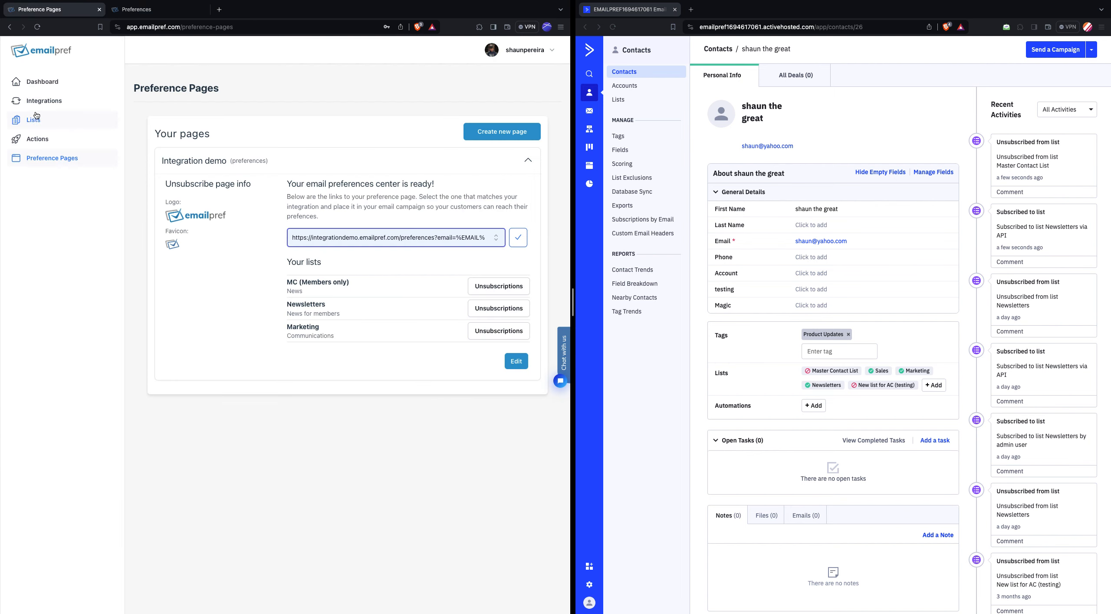
left_click(55, 123)
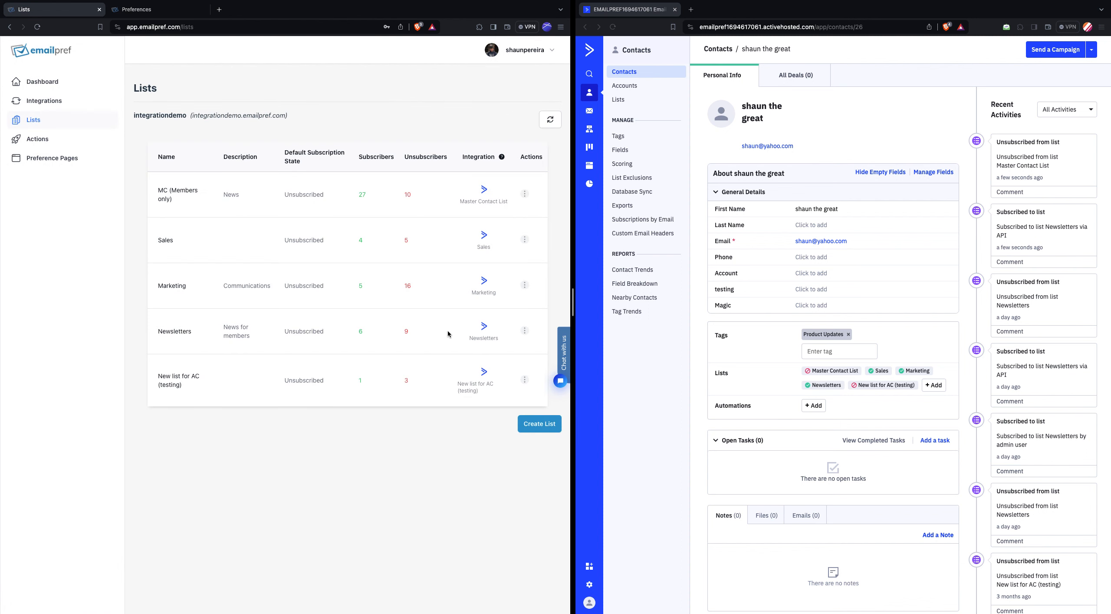
left_click(539, 423)
type("Product Updates")
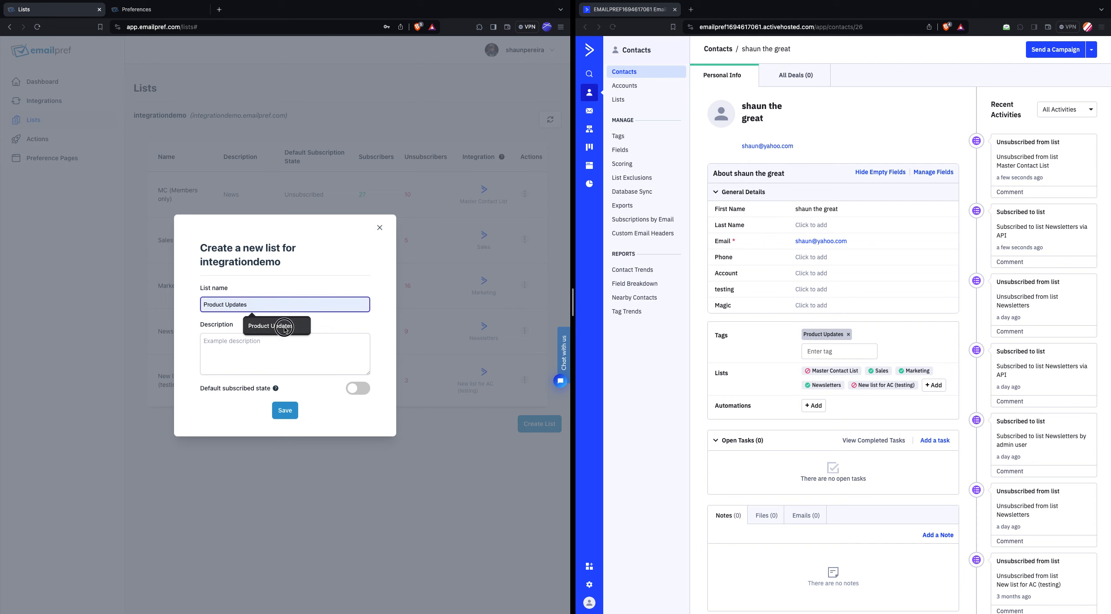
left_click(281, 325)
type("(Add tag")
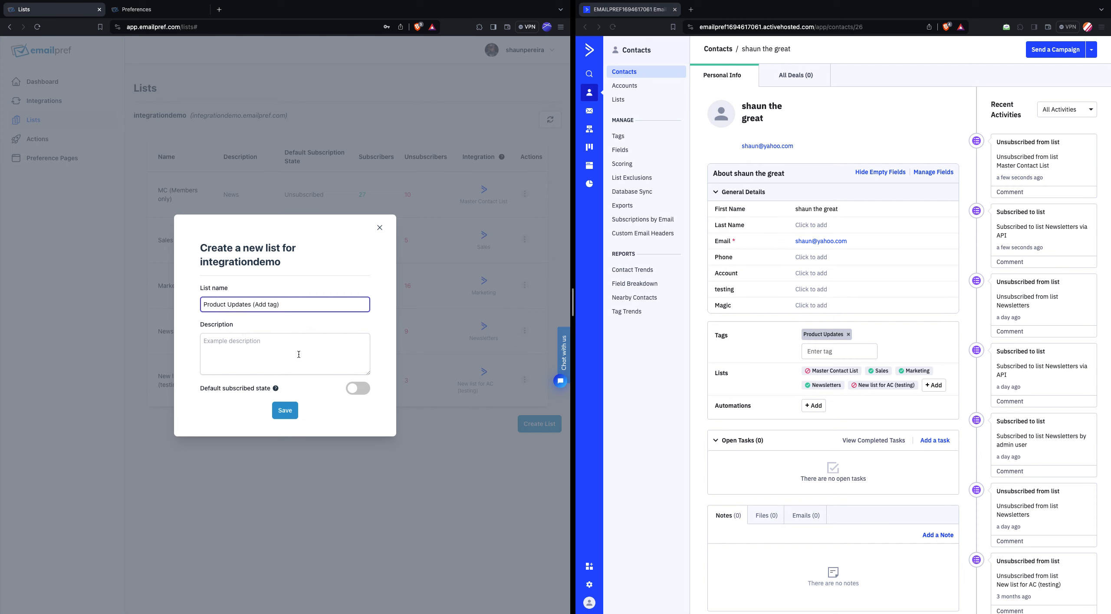
left_click(282, 342)
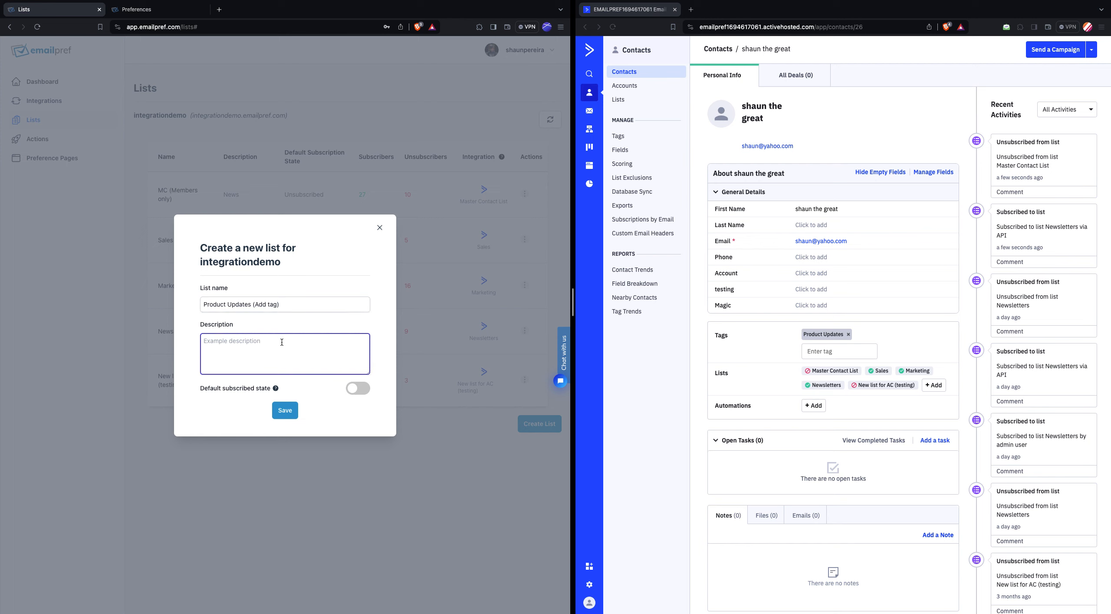
type("Pu updates")
left_click(284, 411)
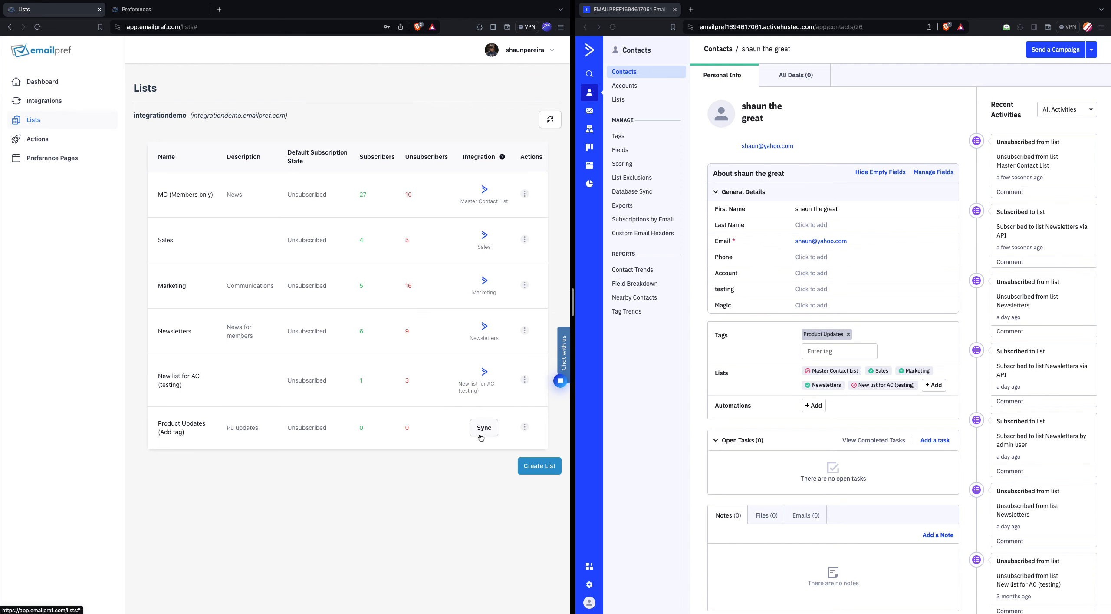
- Create a full sync between the Product Updates (Add tag) list and the ActiveCampaign tag Product Updates
left_click(481, 437)
left_click(332, 352)
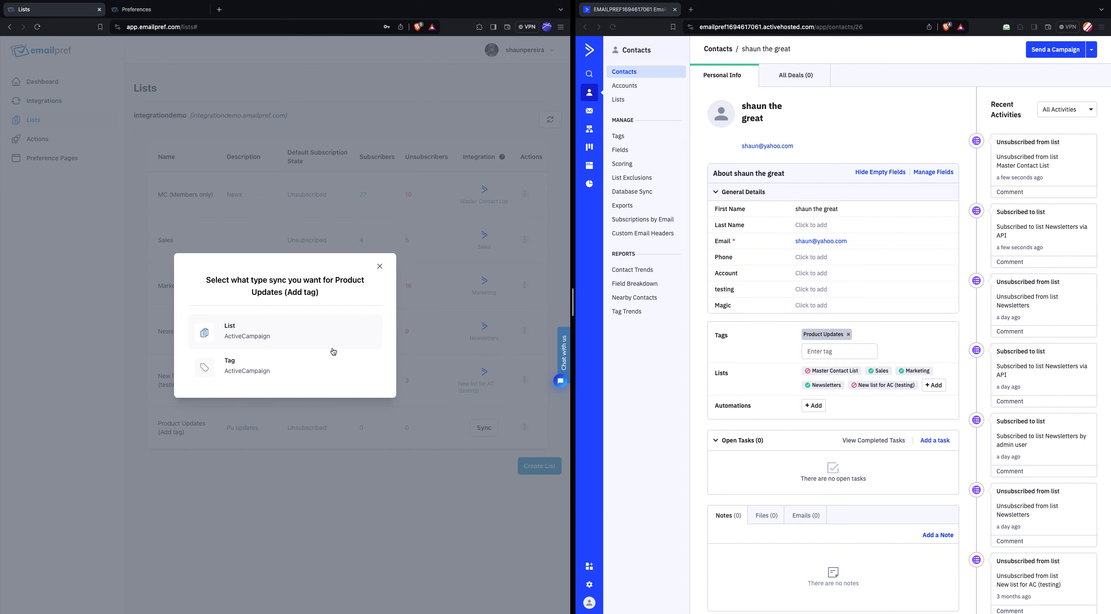
left_click(242, 370)
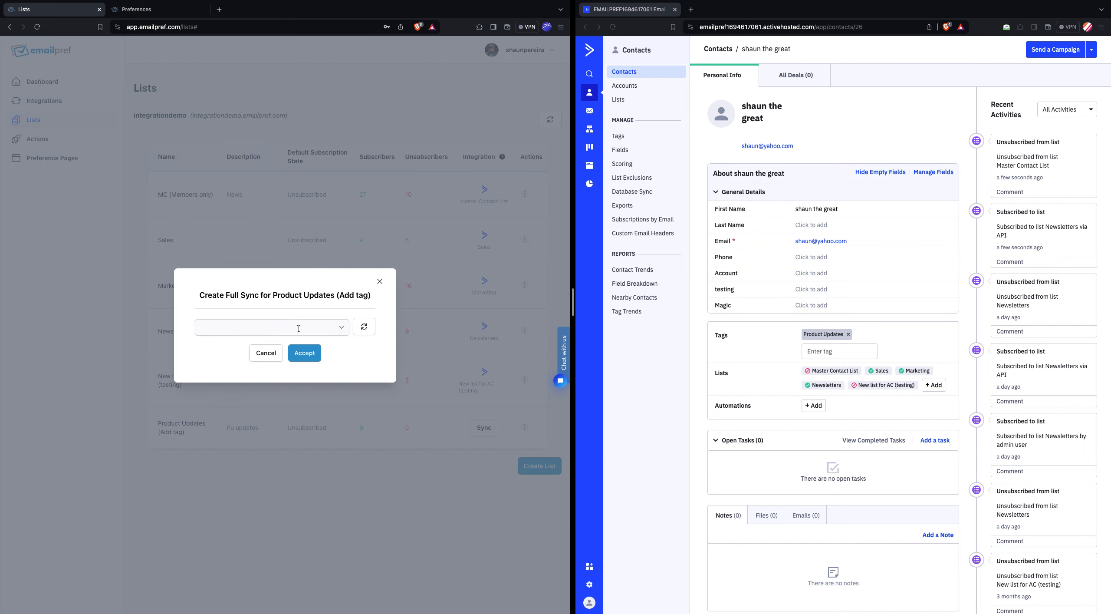
left_click(330, 327)
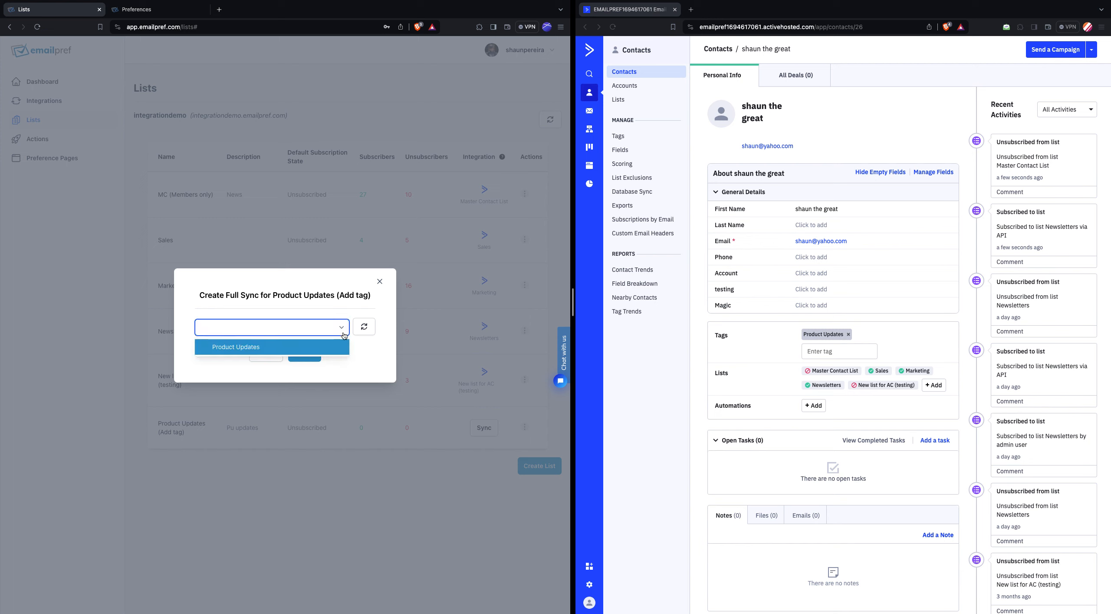
left_click(244, 347)
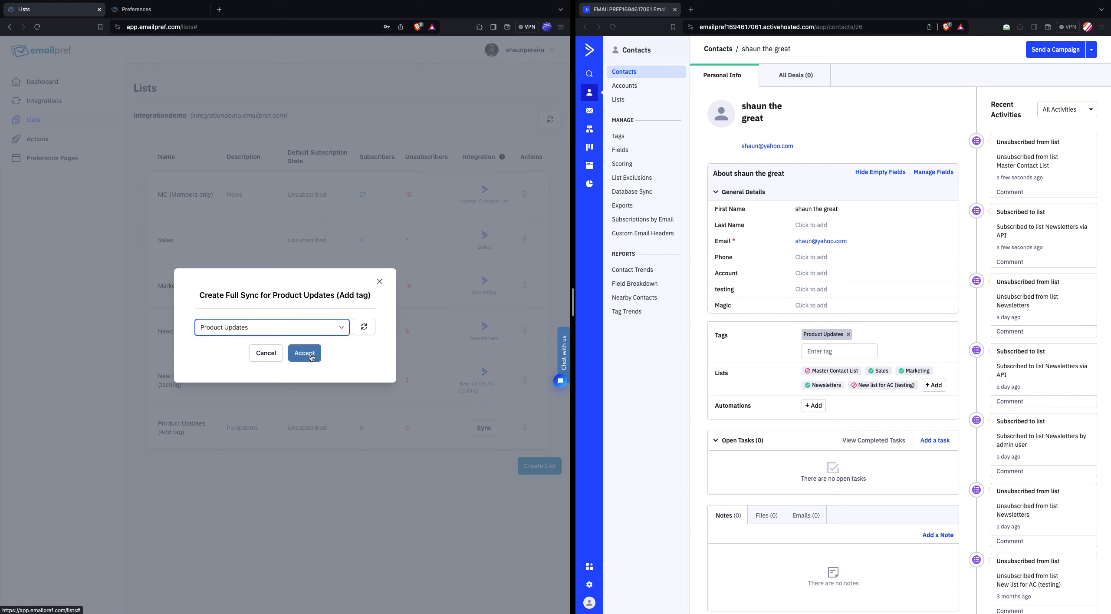
left_click(311, 357)
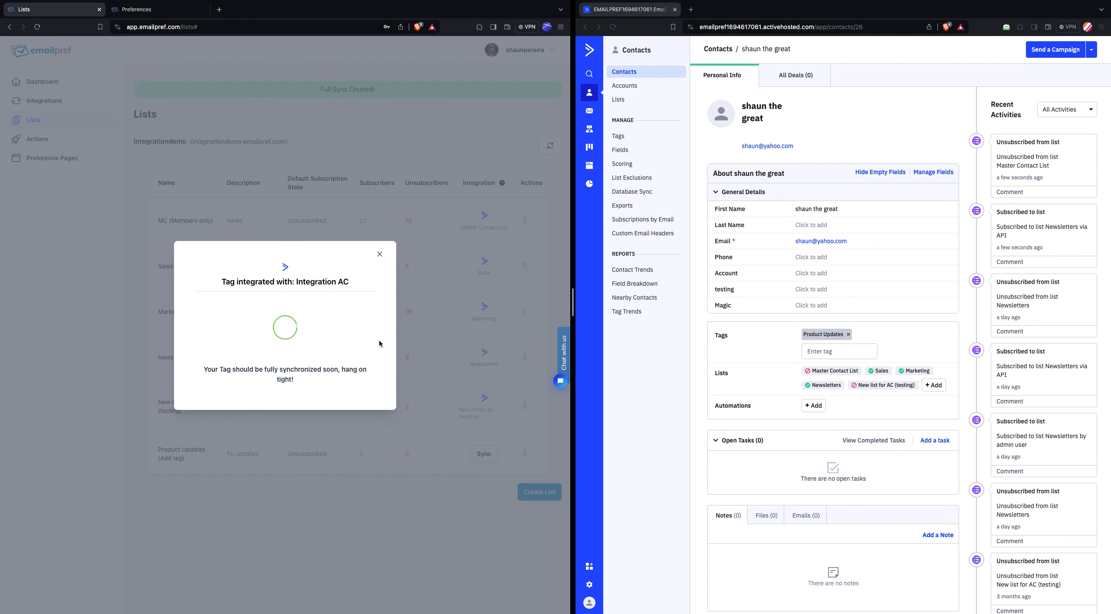
left_click(381, 258)
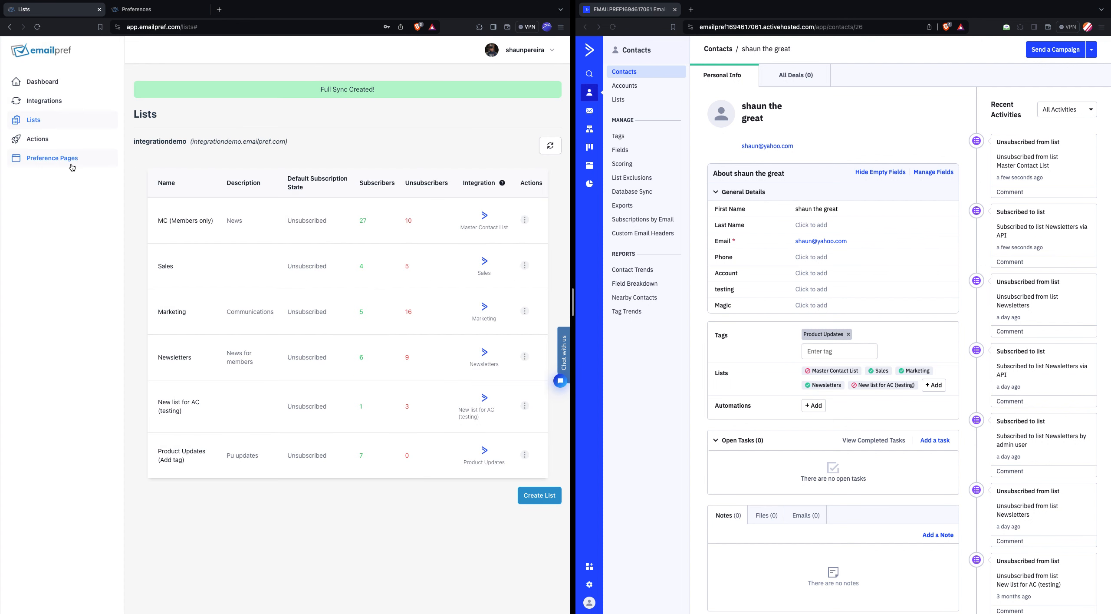
- Start a new Tag a Contact action for Integration AC and name it "Add Product Updates"
left_click(79, 144)
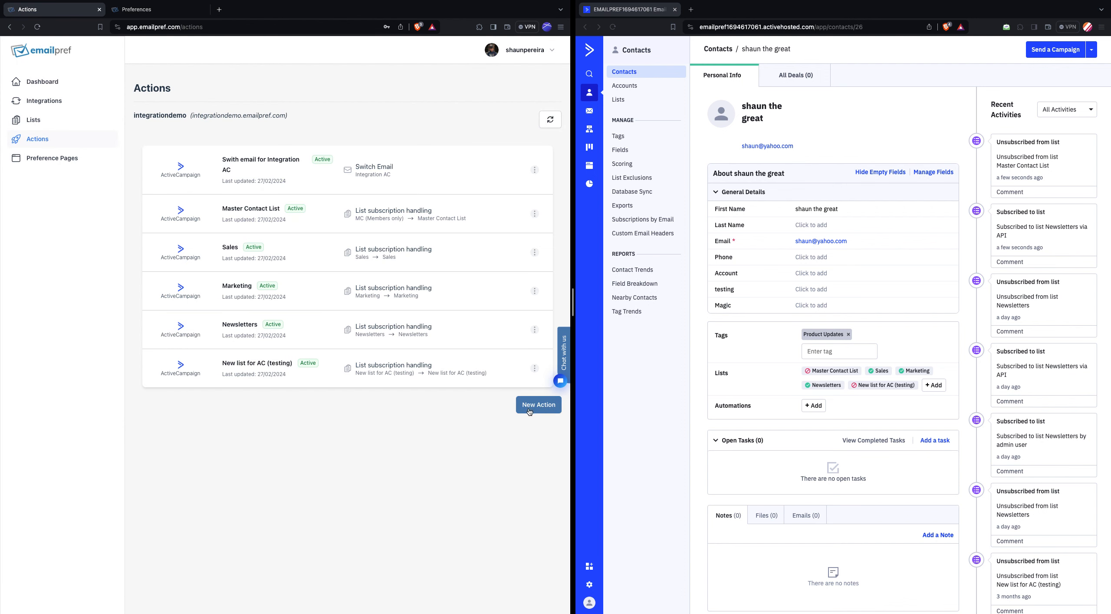
left_click(526, 411)
left_click(298, 302)
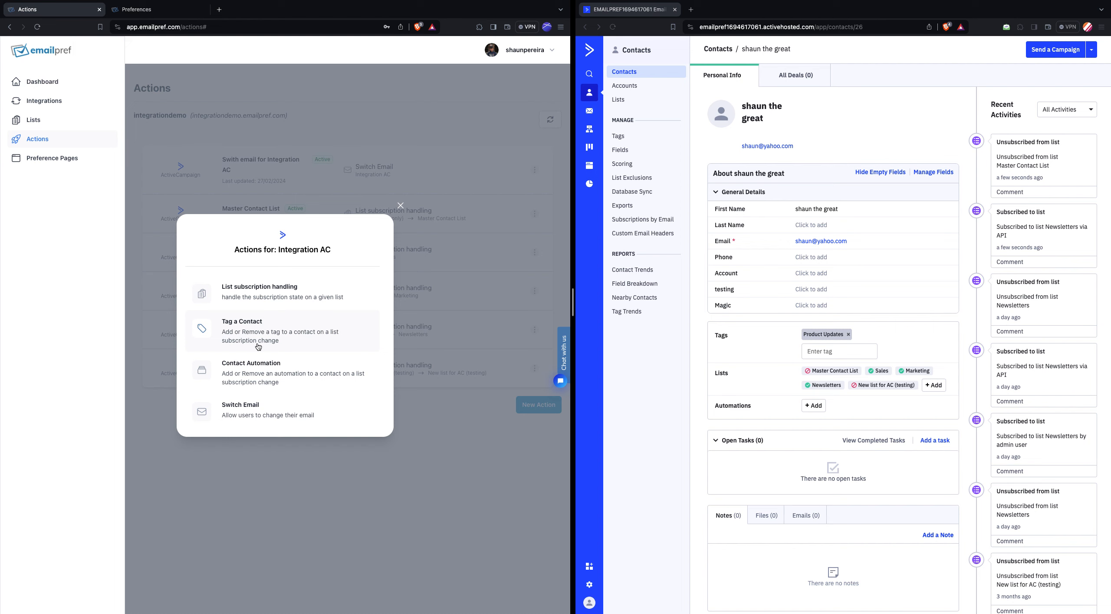
left_click(244, 332)
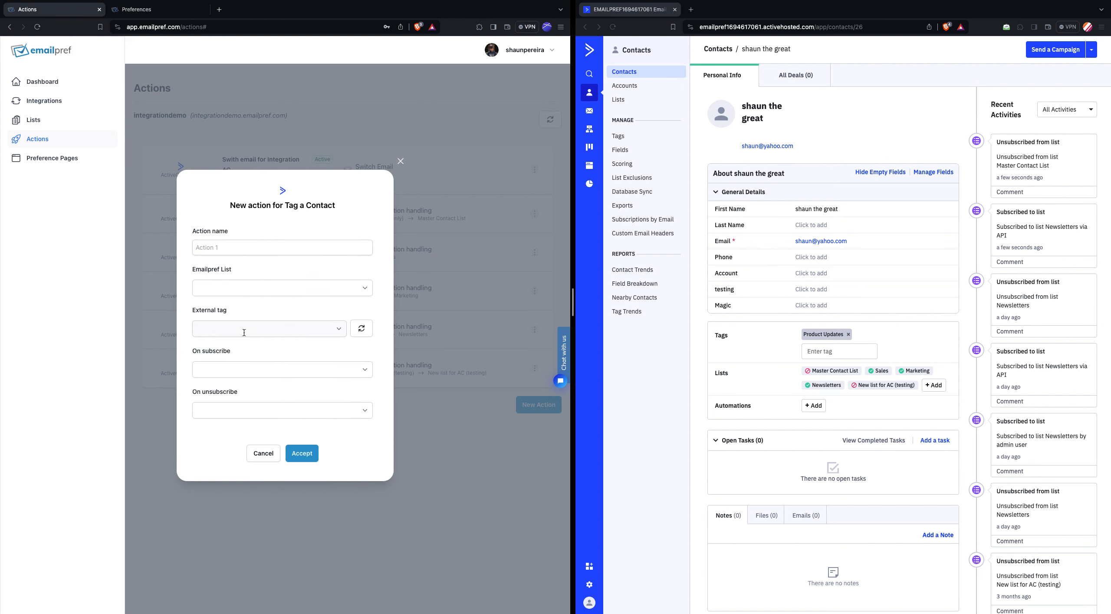
left_click(273, 248)
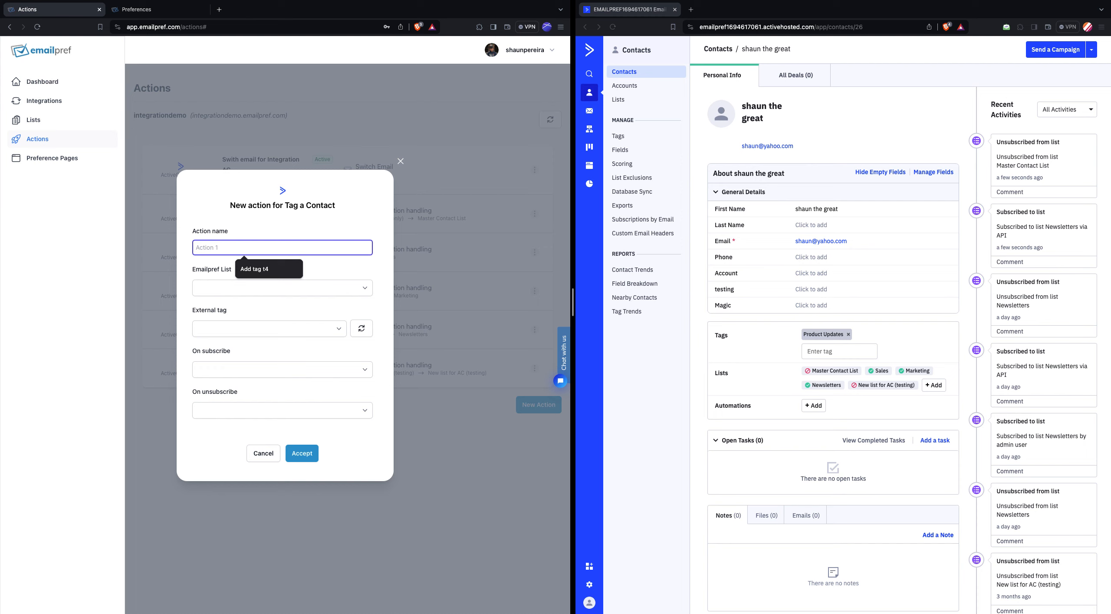
type("Add Product ")
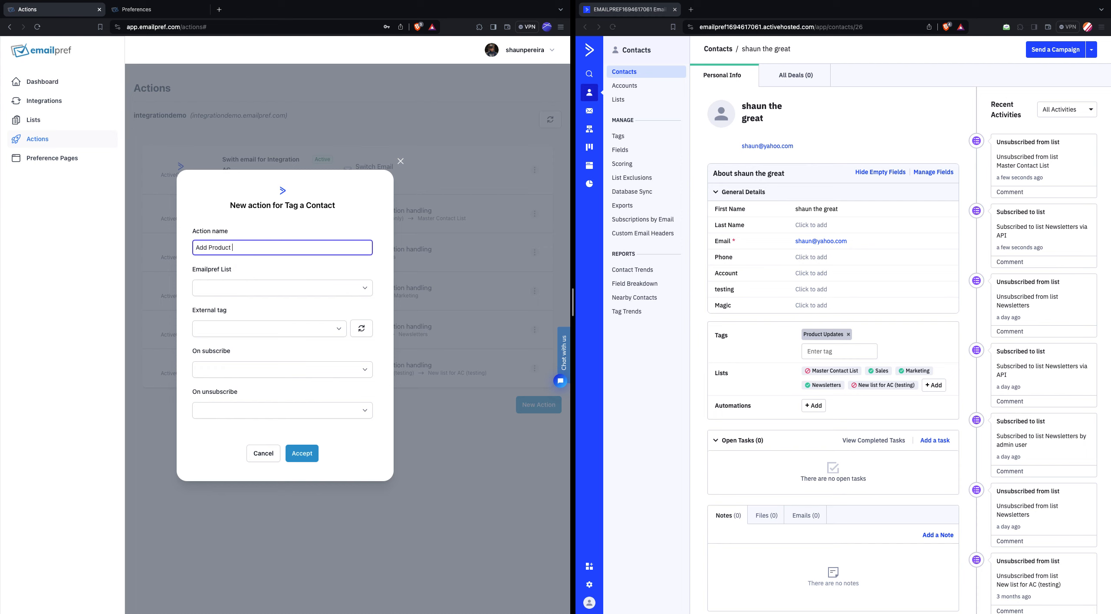
type("Updates")
- Set the action's Emailpref list to Product Updates (Add tag) and its external tag to Product Updates
left_click(244, 289)
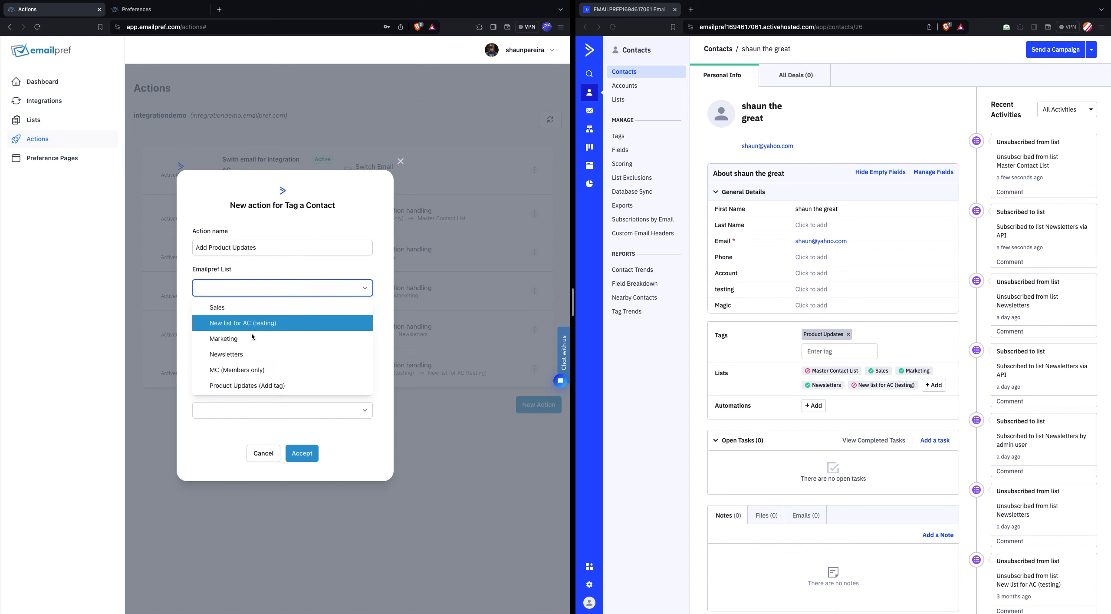
left_click(217, 386)
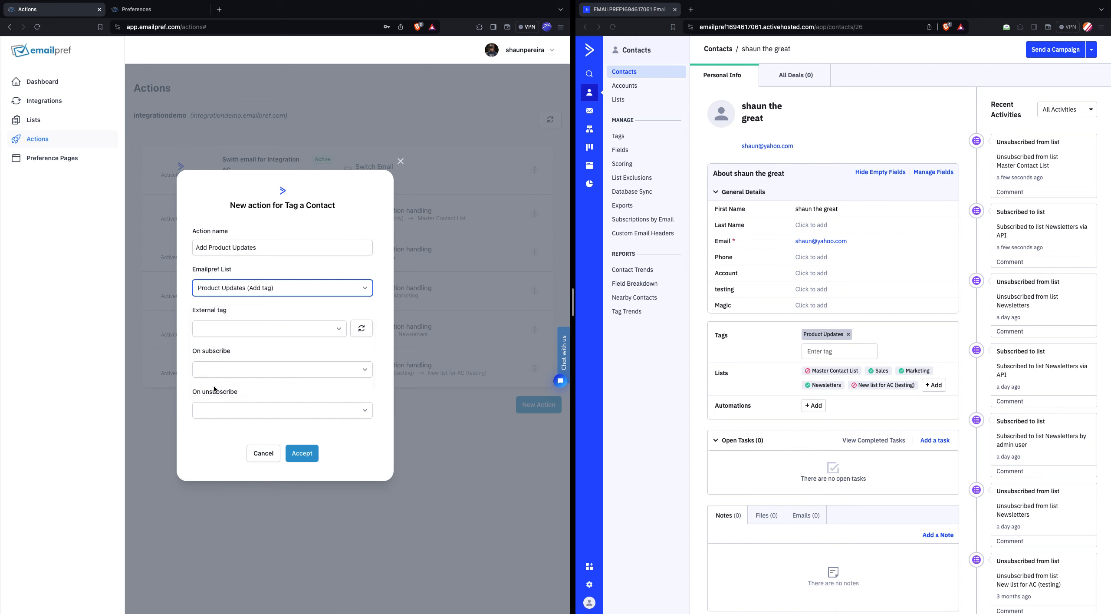
left_click(231, 326)
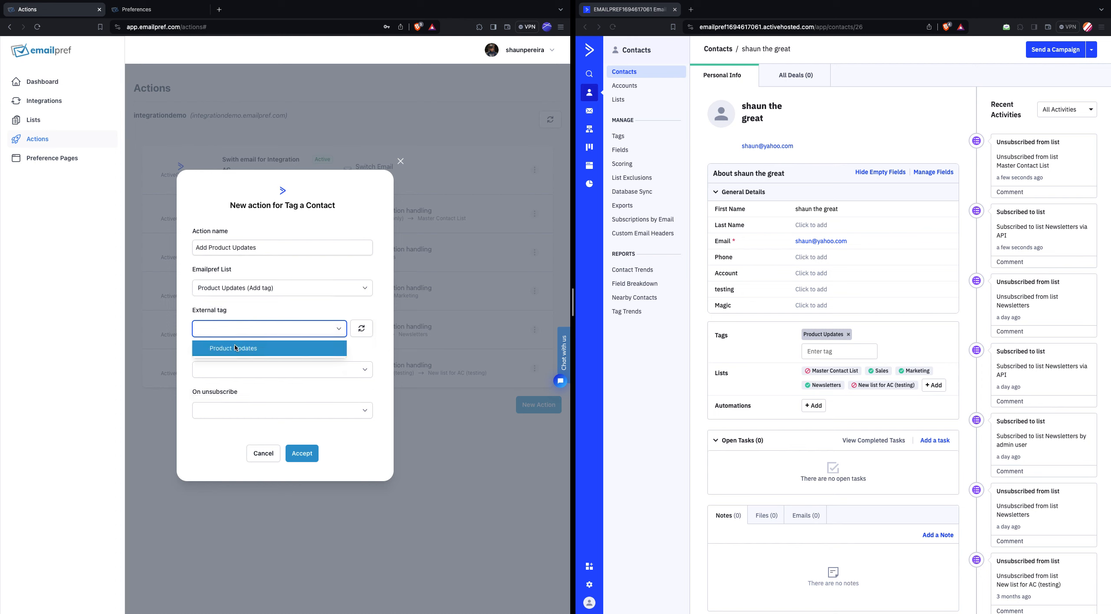
left_click(235, 348)
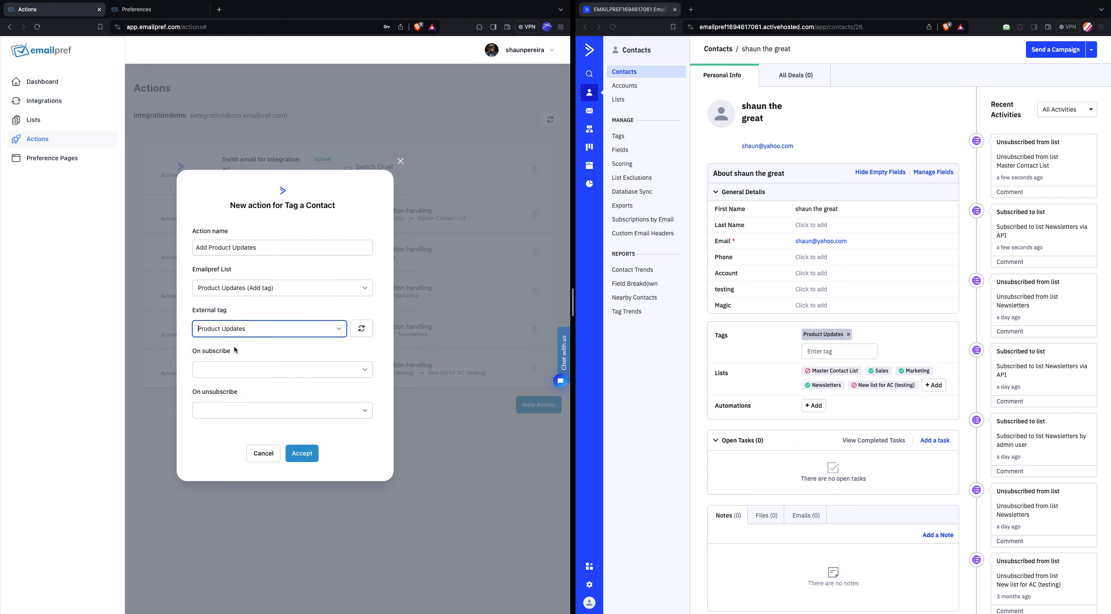
- Set the action to Add Tag on subscribe and Remove Tag on unsubscribe, and finish creating it
left_click(292, 371)
left_click(264, 390)
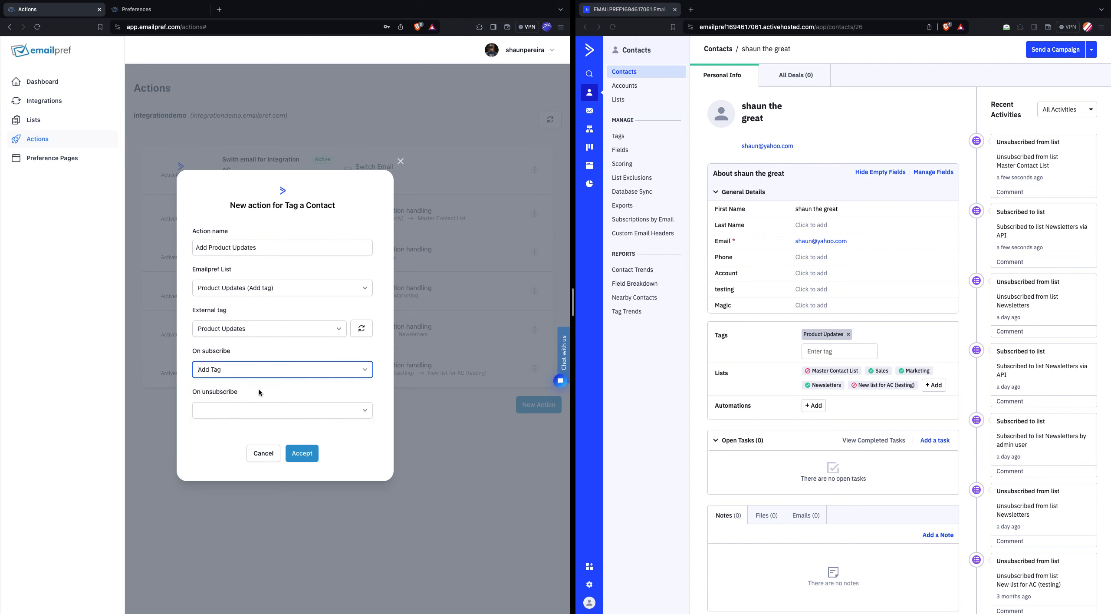
left_click(262, 413)
left_click(278, 447)
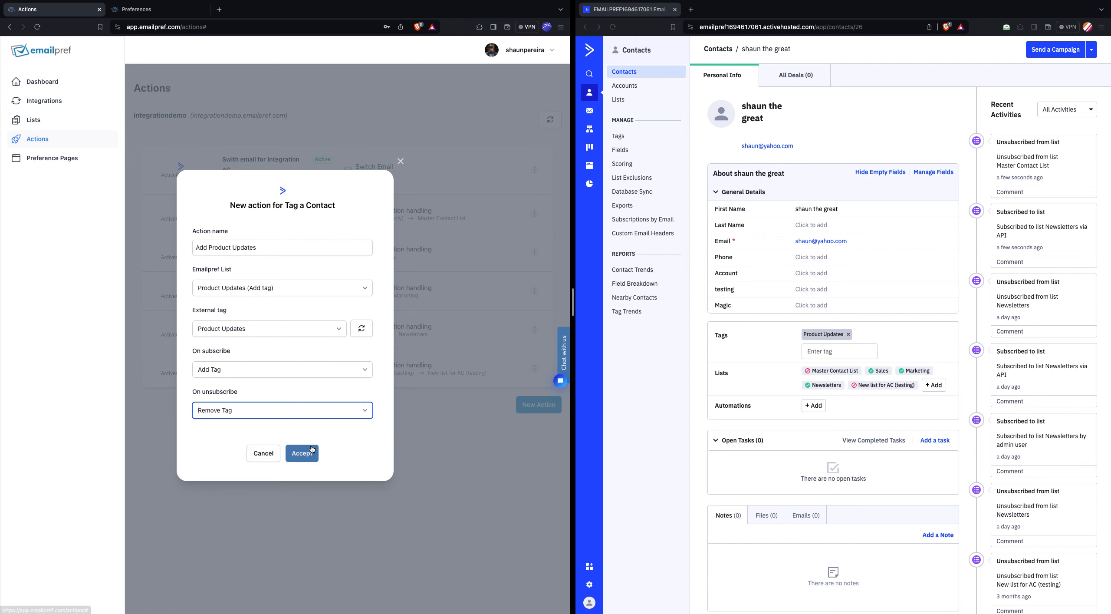
left_click(308, 454)
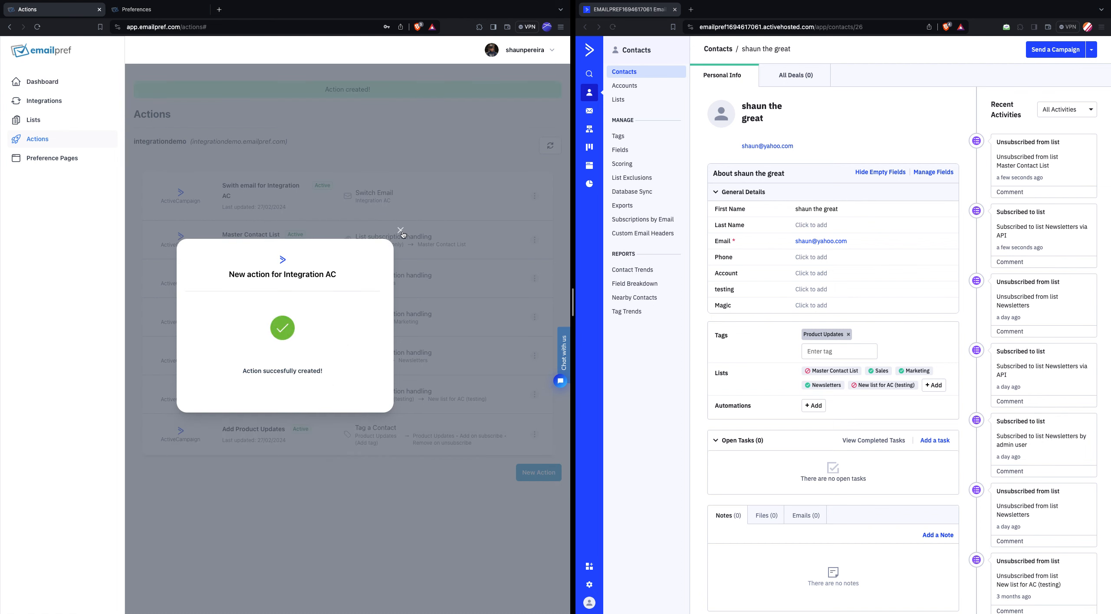
left_click(401, 232)
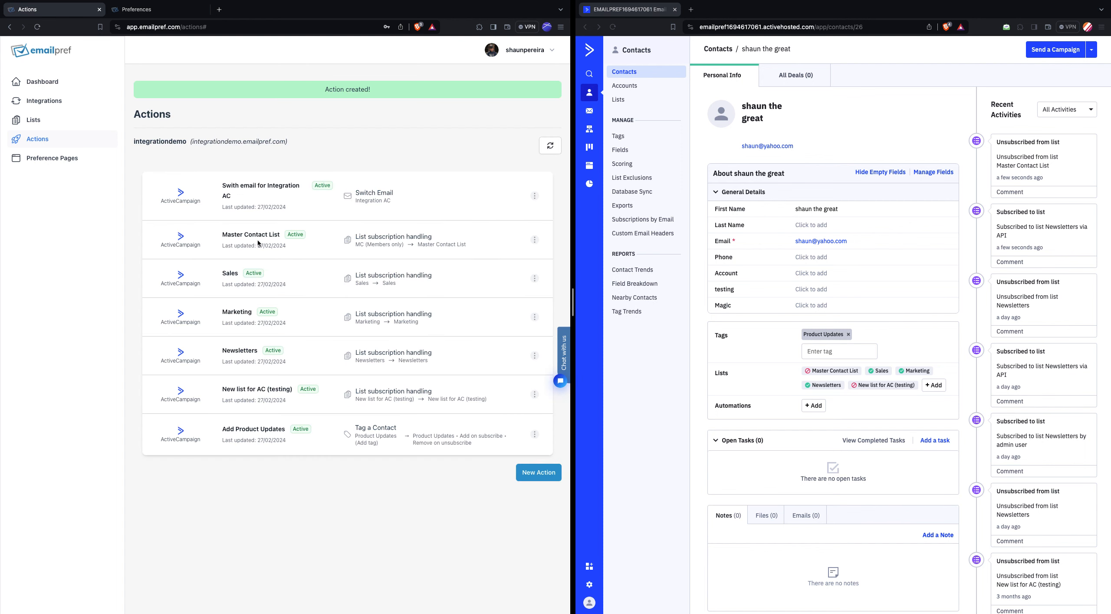
- Add the Product Updates (Add tag) list to the Integration demo preference page and save the page
left_click(85, 163)
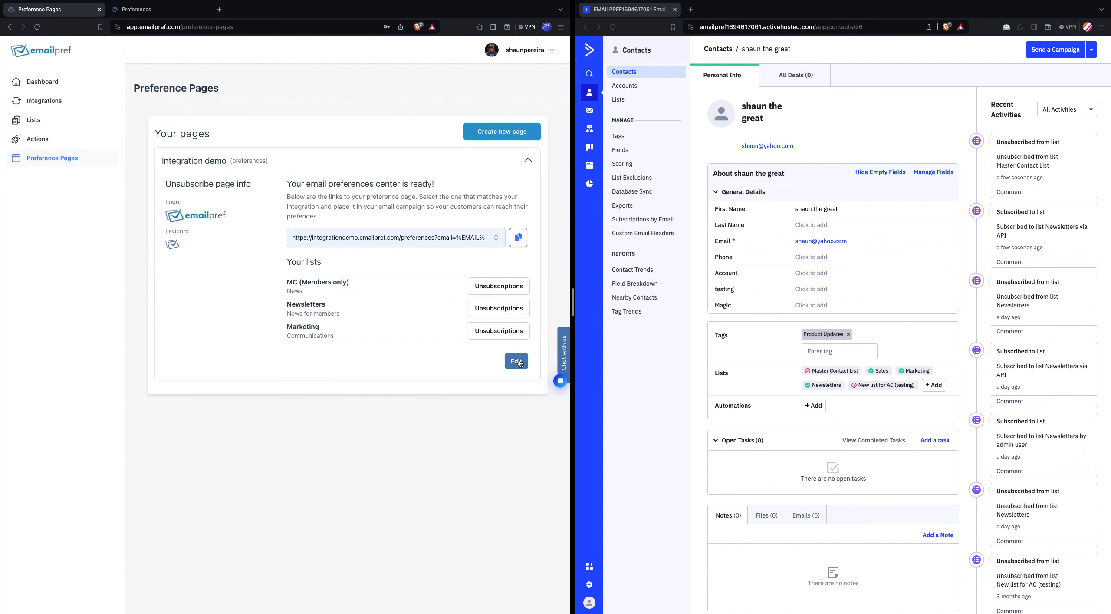
left_click(517, 362)
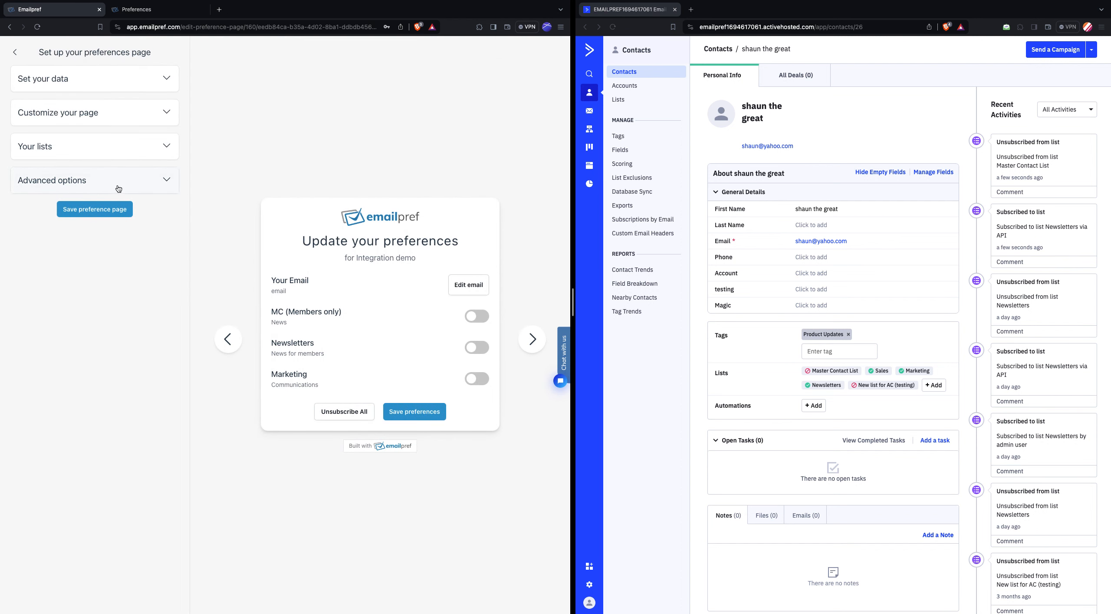
left_click(104, 139)
left_click(91, 347)
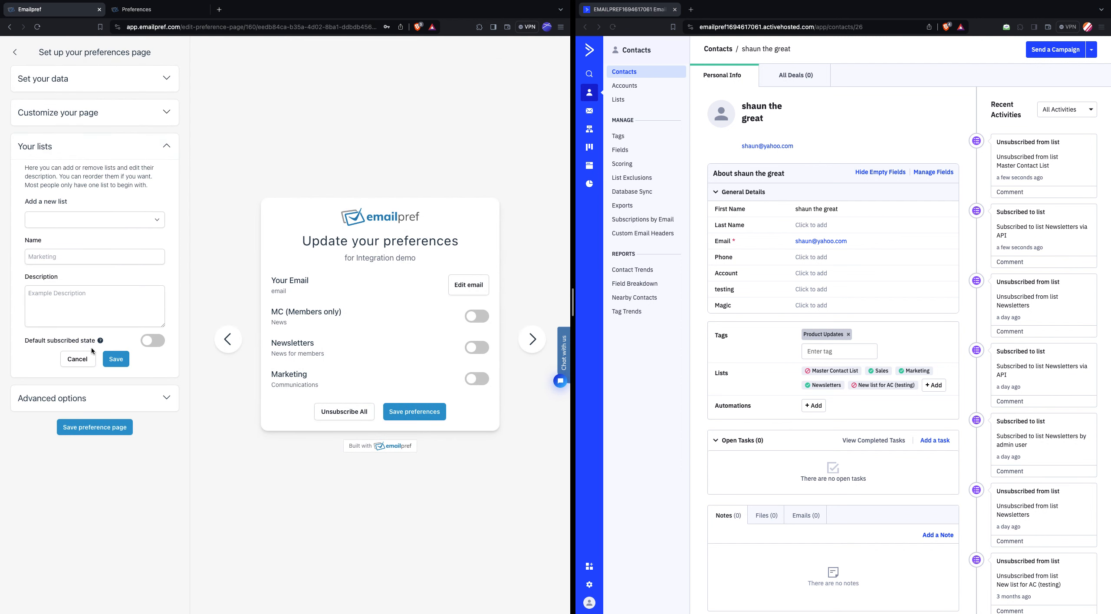
left_click(84, 221)
left_click(87, 260)
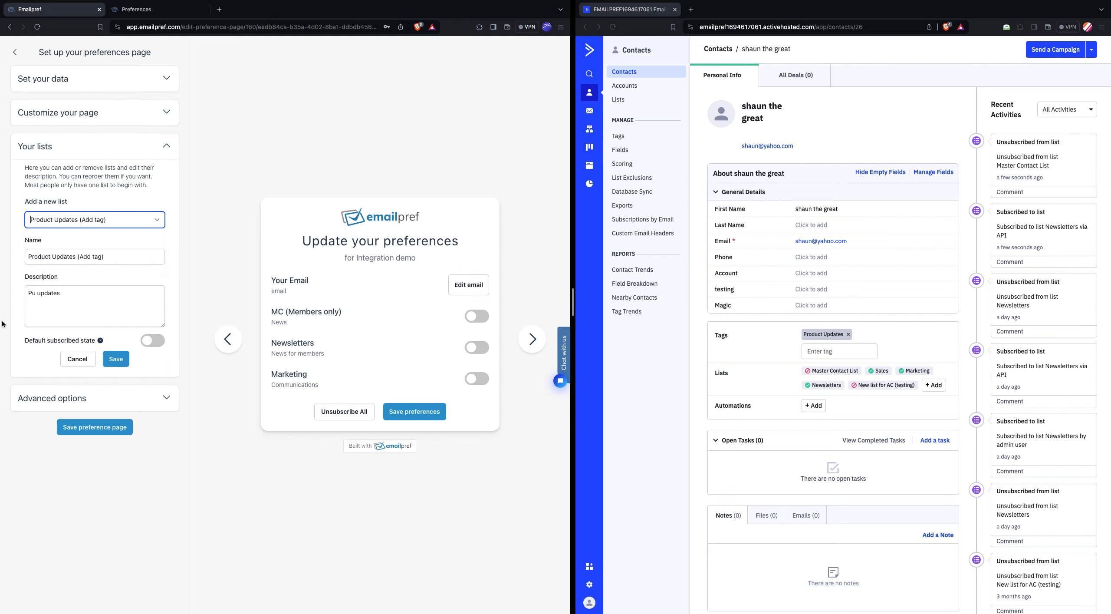
left_click(115, 362)
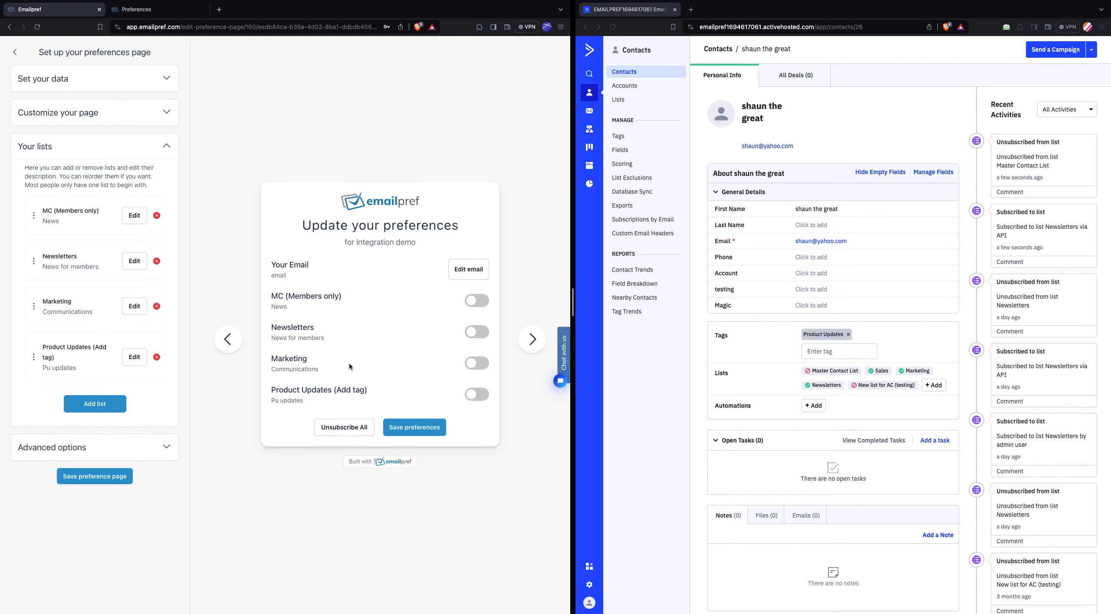
left_click(85, 477)
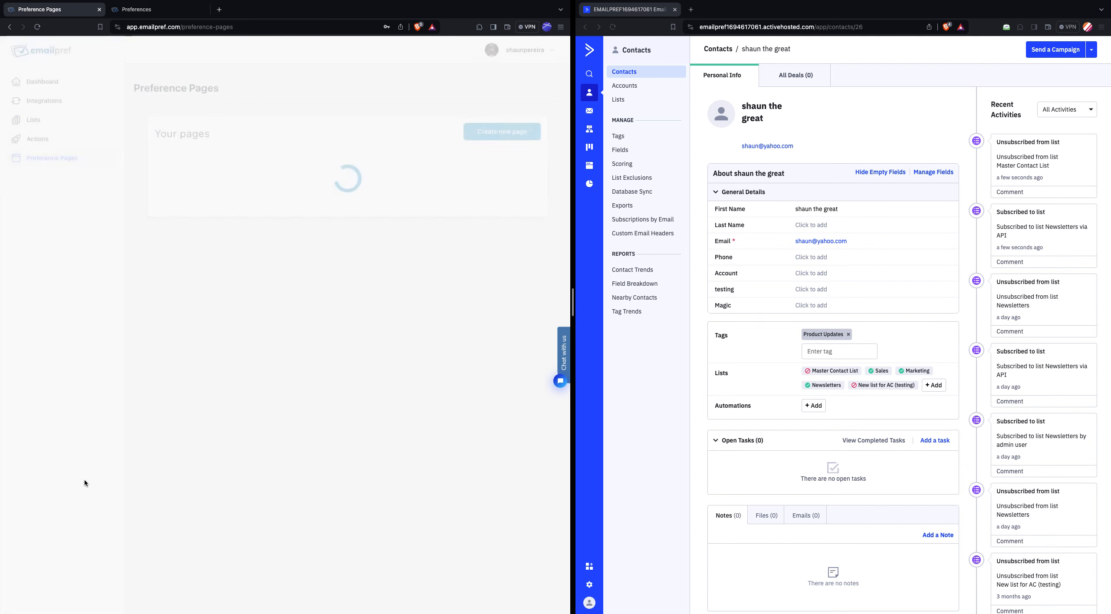
- Unsubscribe the contact from Product Updates (Add tag) and Newsletters on the live preference page, and refresh the contact record in ActiveCampaign
key("ctrl+Tab")
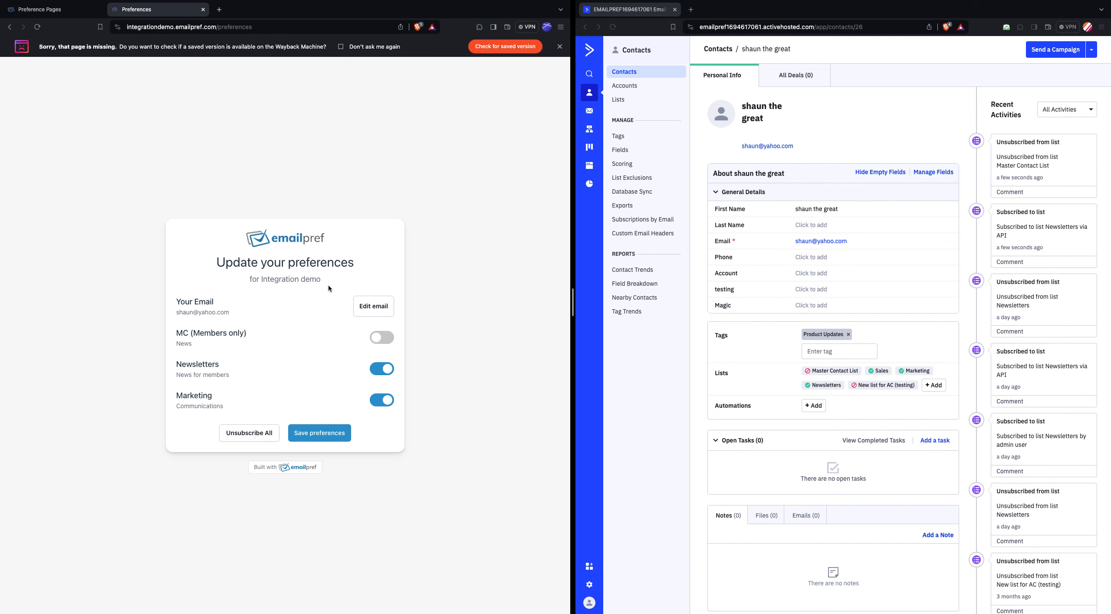
left_click(560, 46)
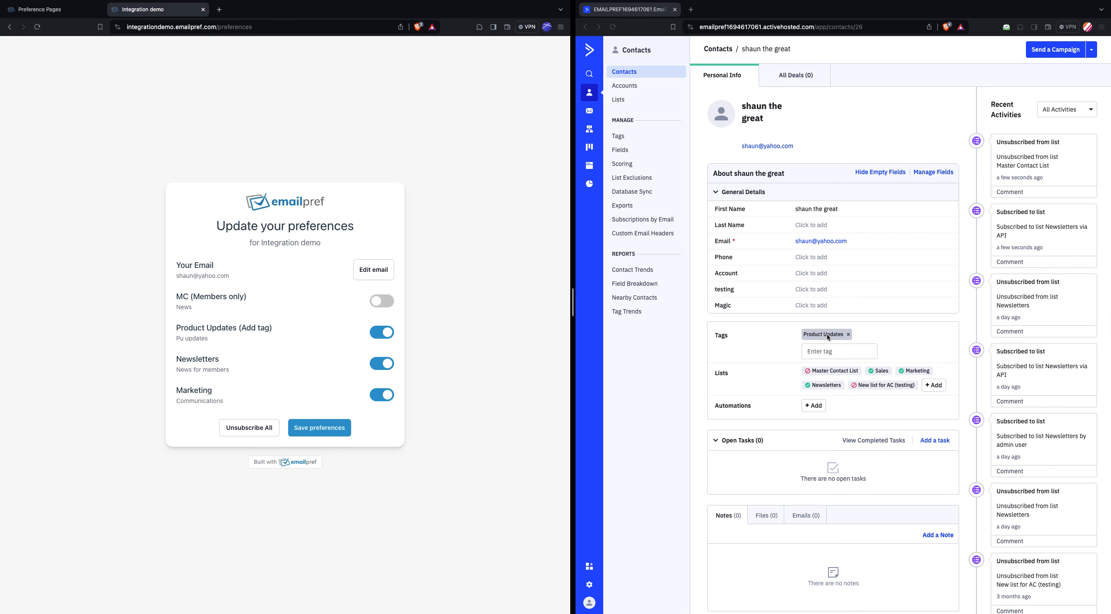
left_click(386, 333)
left_click(384, 364)
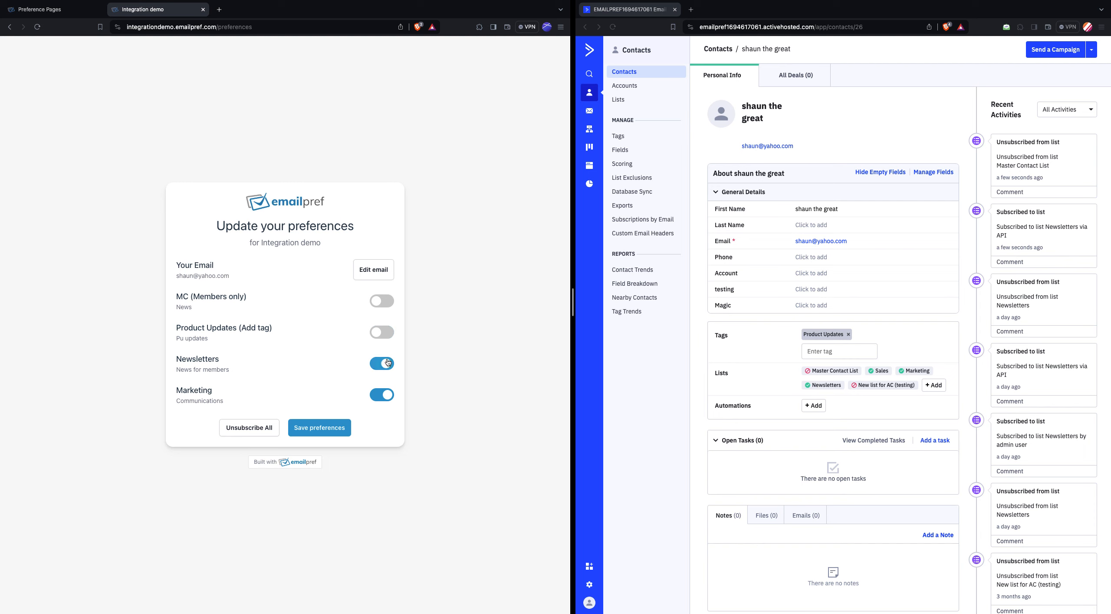
left_click(331, 431)
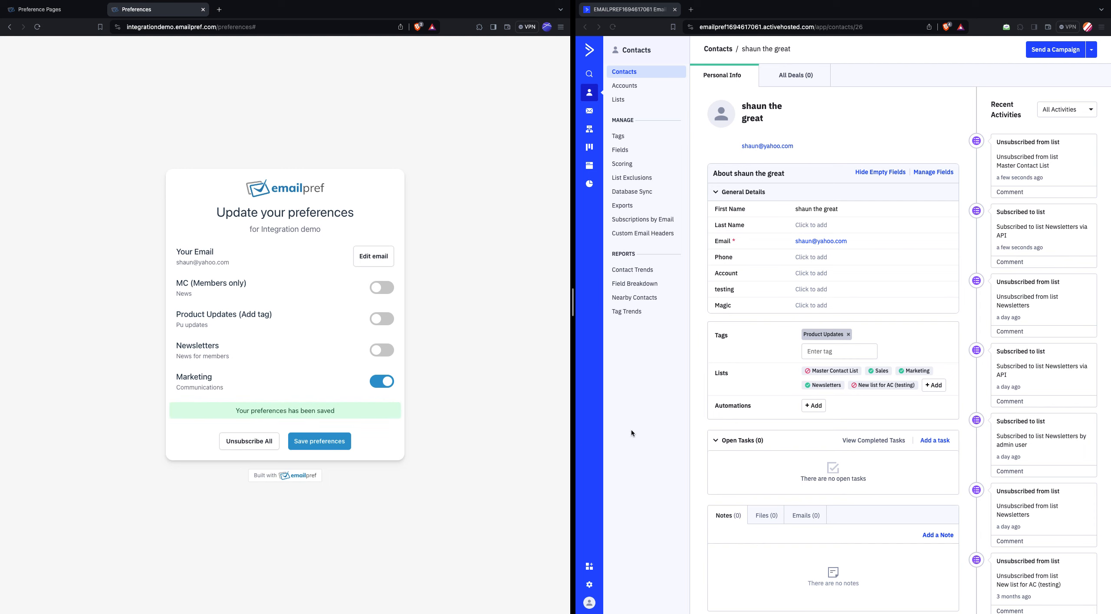
left_click(648, 406)
key("super+r")
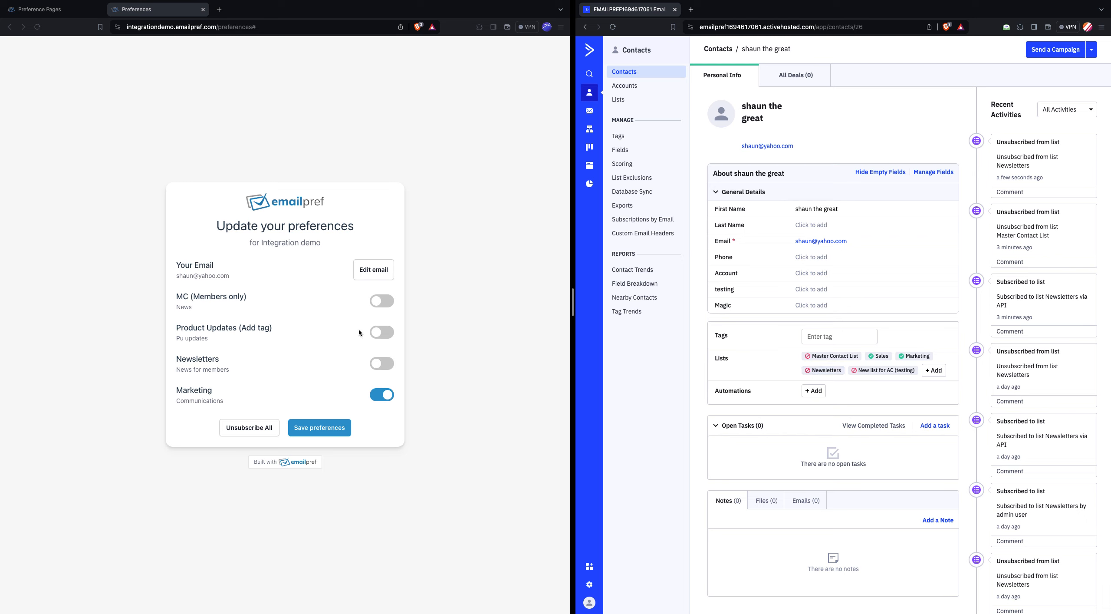
- Resubscribe the contact to Product Updates (Add tag) on the live preference page, save, and reload the contact in ActiveCampaign
left_click(381, 331)
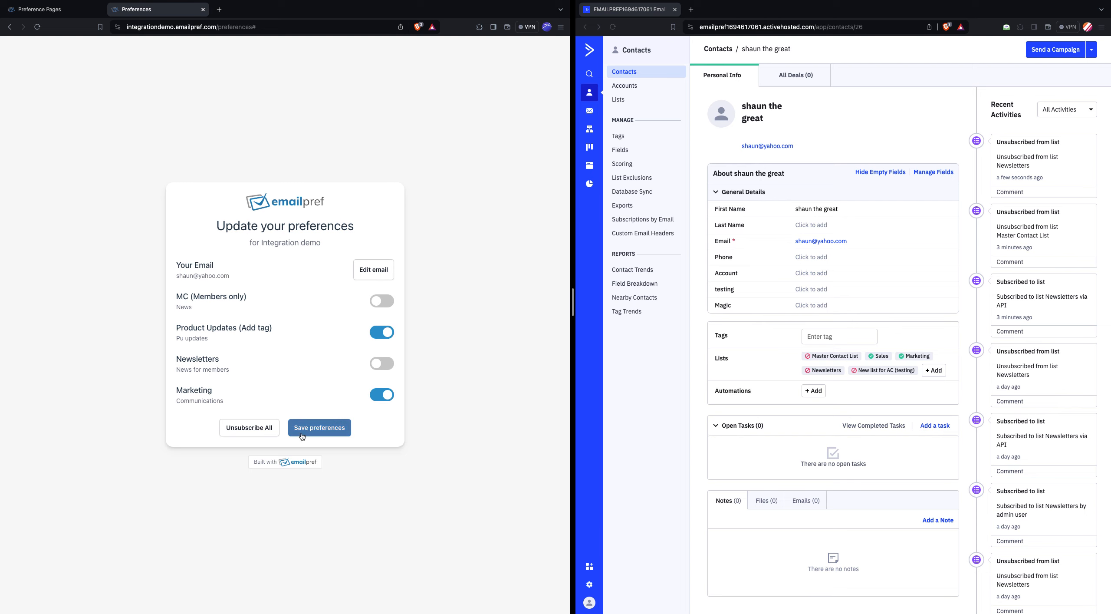
left_click(317, 428)
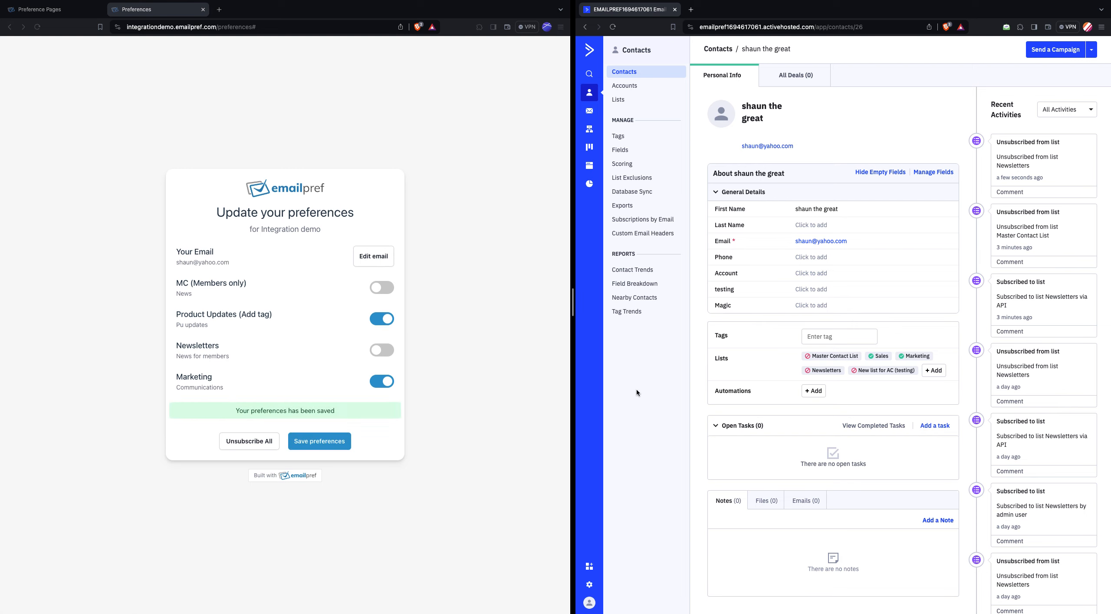
key("super+r")
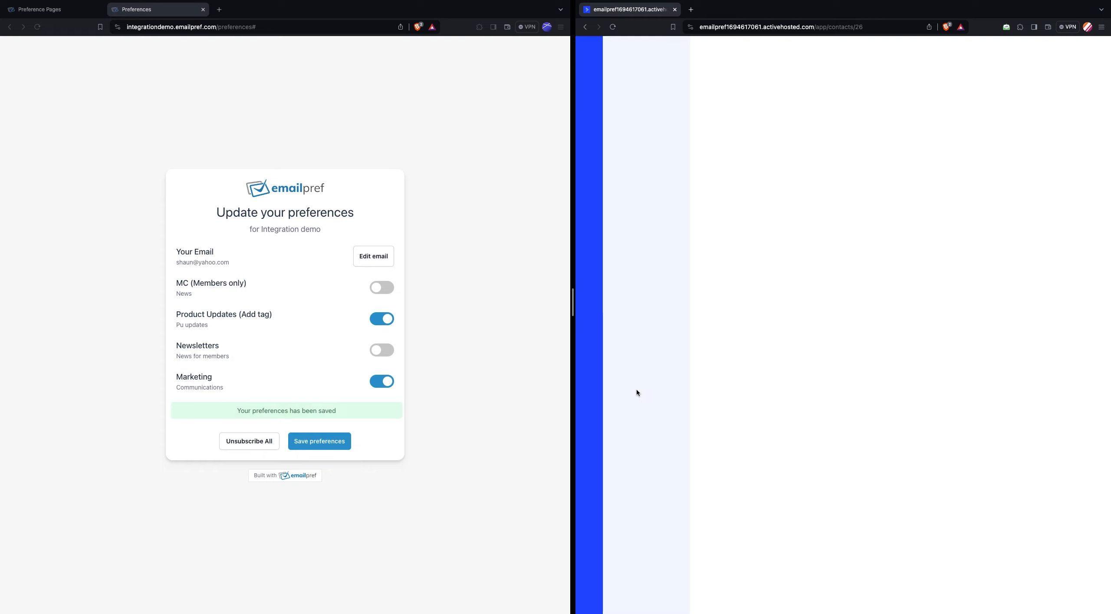